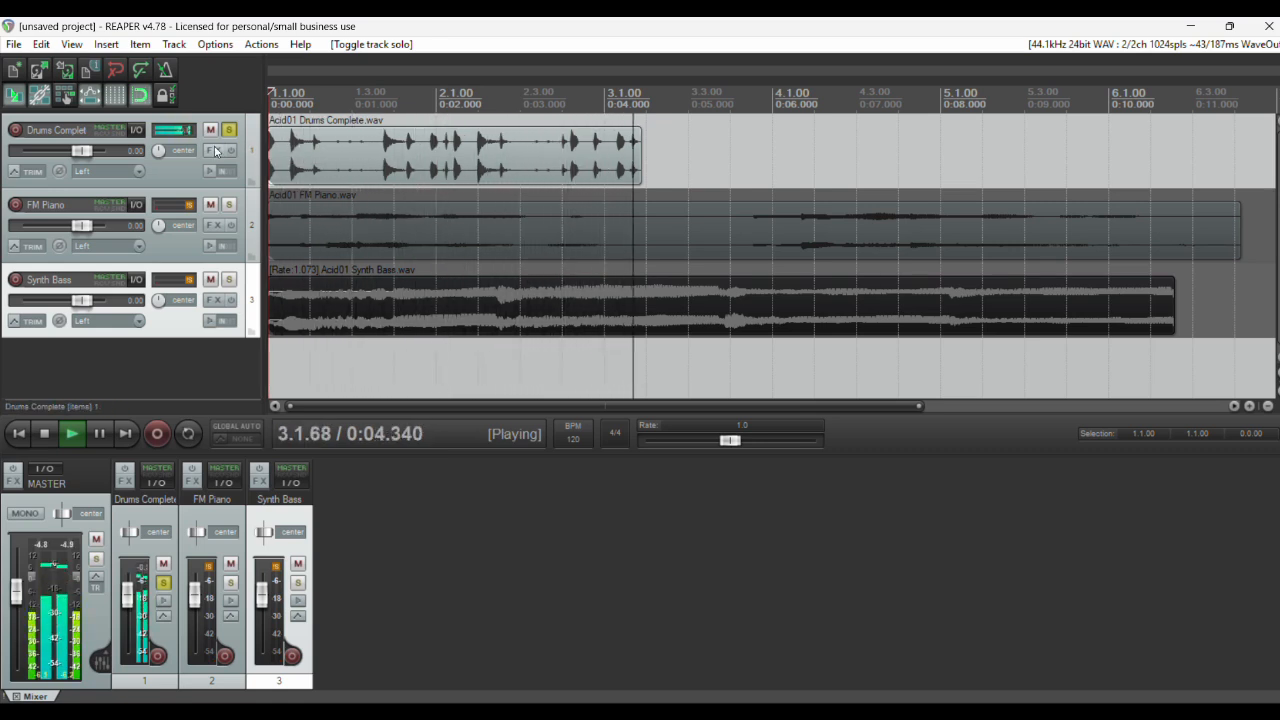
# Step: Stop playback and audition the FM Piano track on its own, releasing its solo when done
pyautogui.press('space')
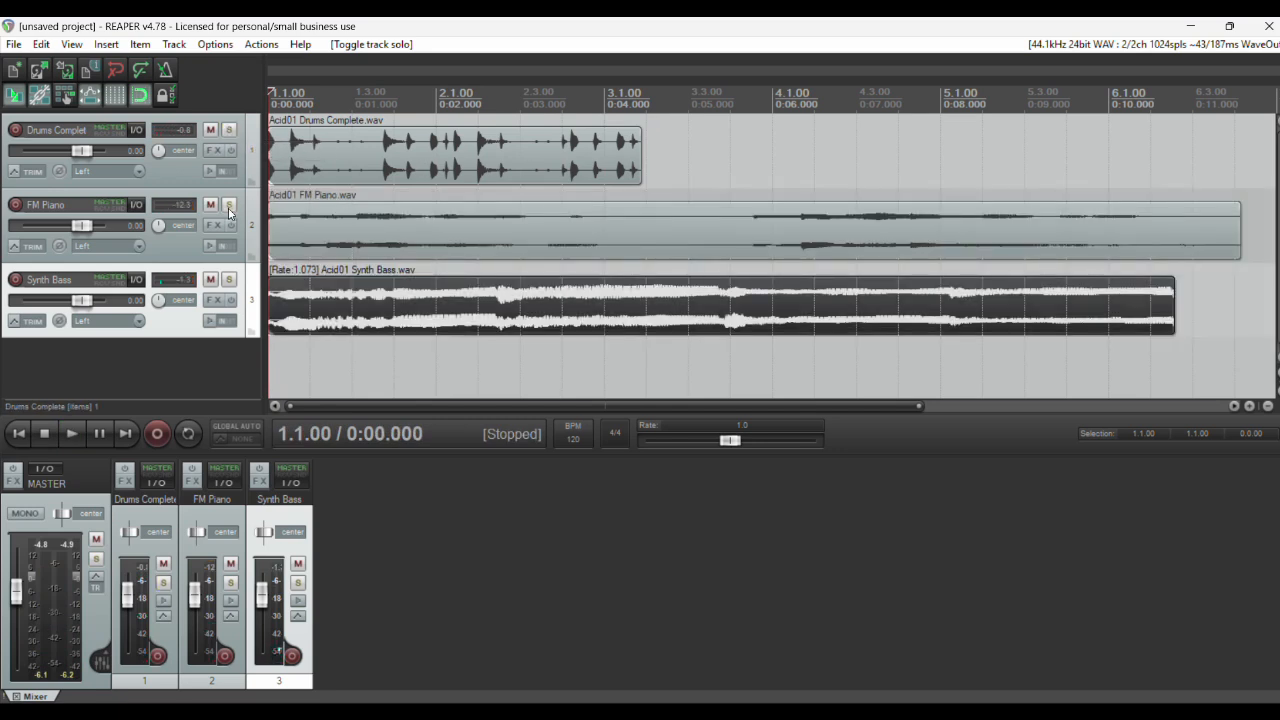
pyautogui.click(229, 206)
pyautogui.press('space')
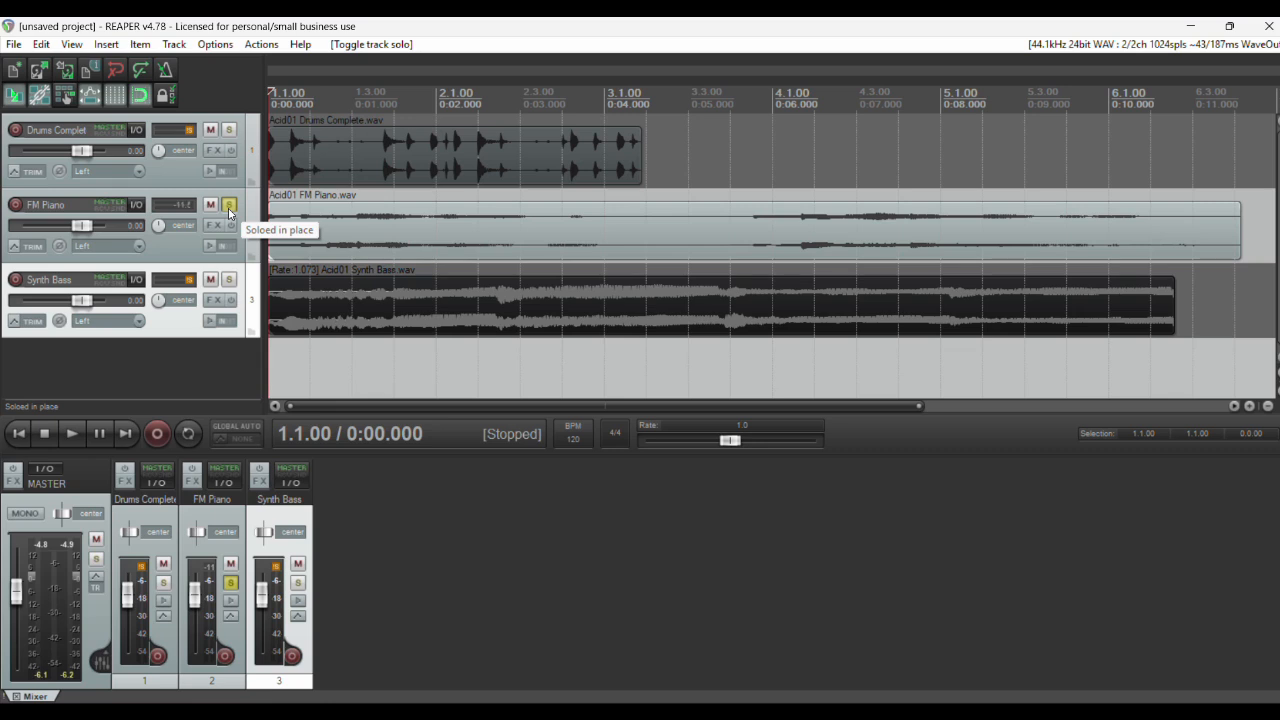
pyautogui.click(229, 205)
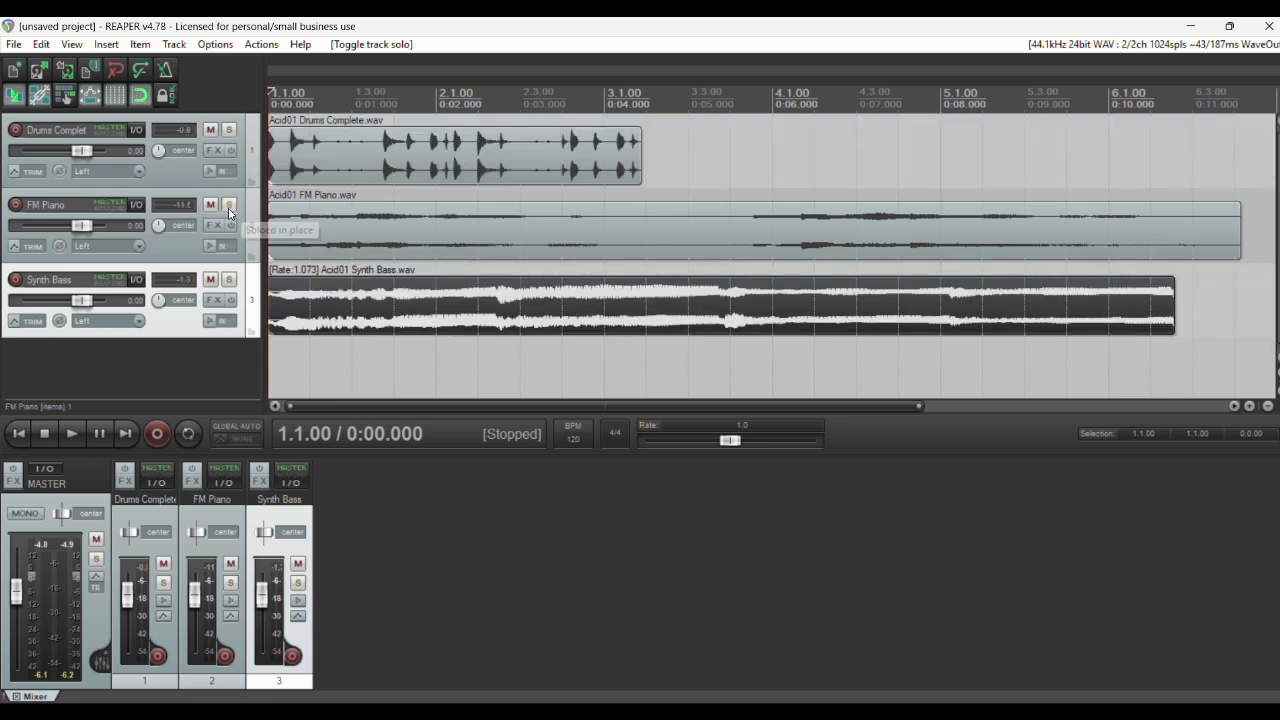
# Step: Audition the Synth Bass track in solo against the project tempo, releasing its solo when done
pyautogui.click(228, 281)
pyautogui.press('space')
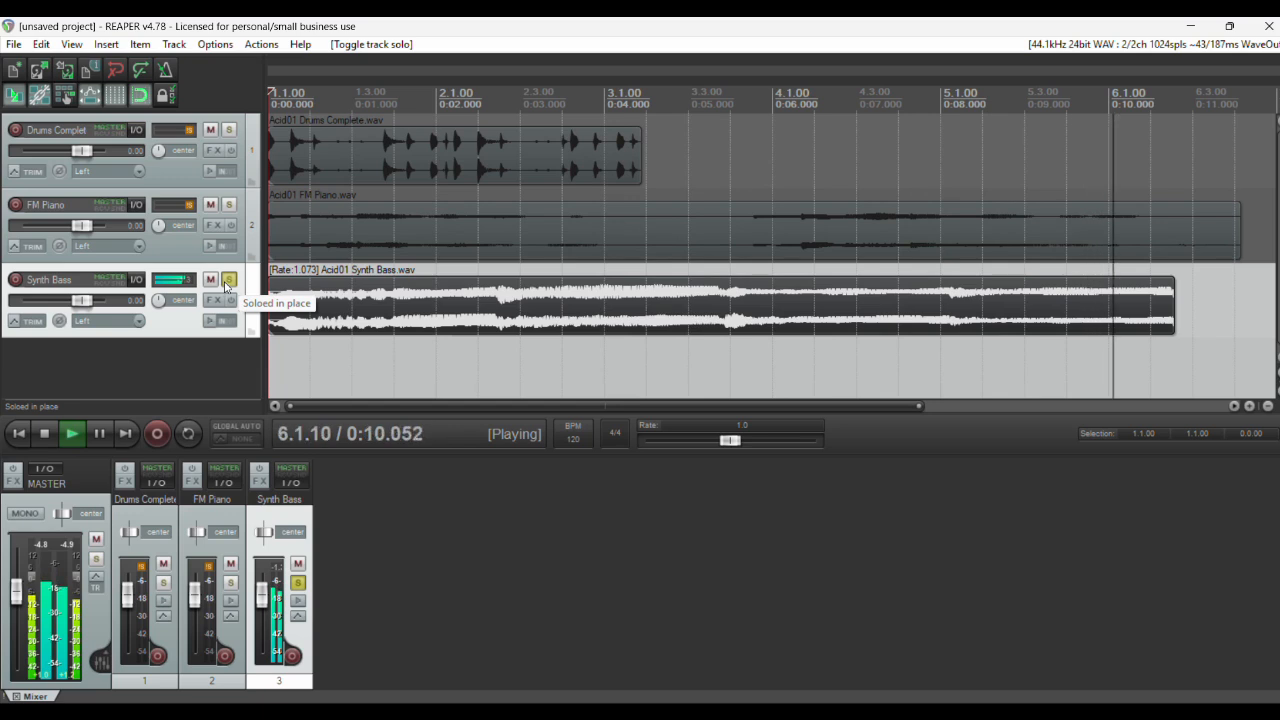
pyautogui.press('space')
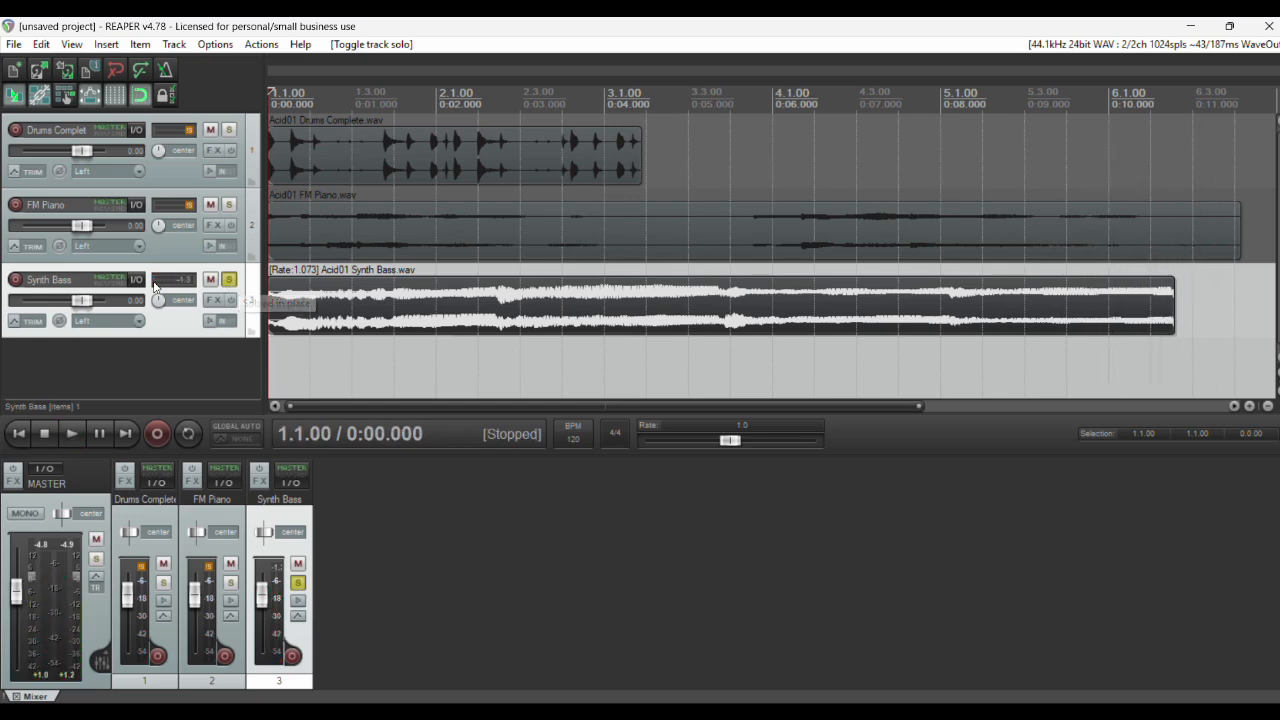
pyautogui.click(576, 444)
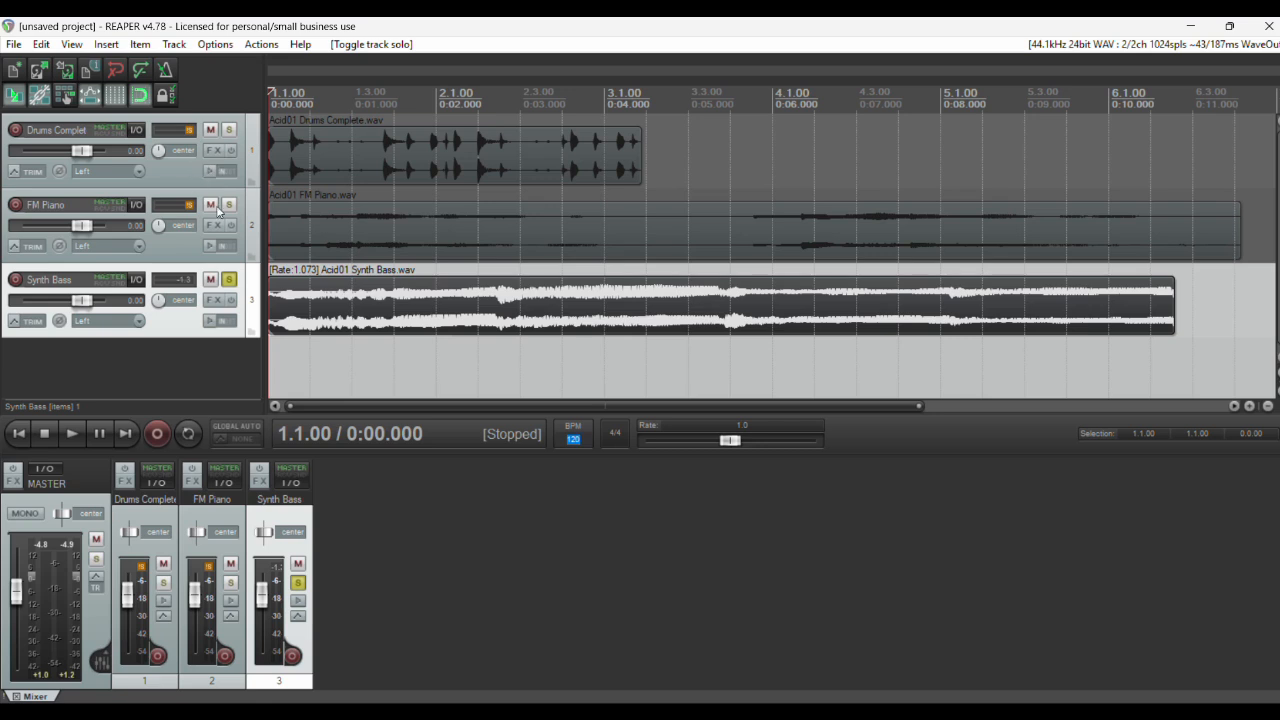
pyautogui.click(229, 280)
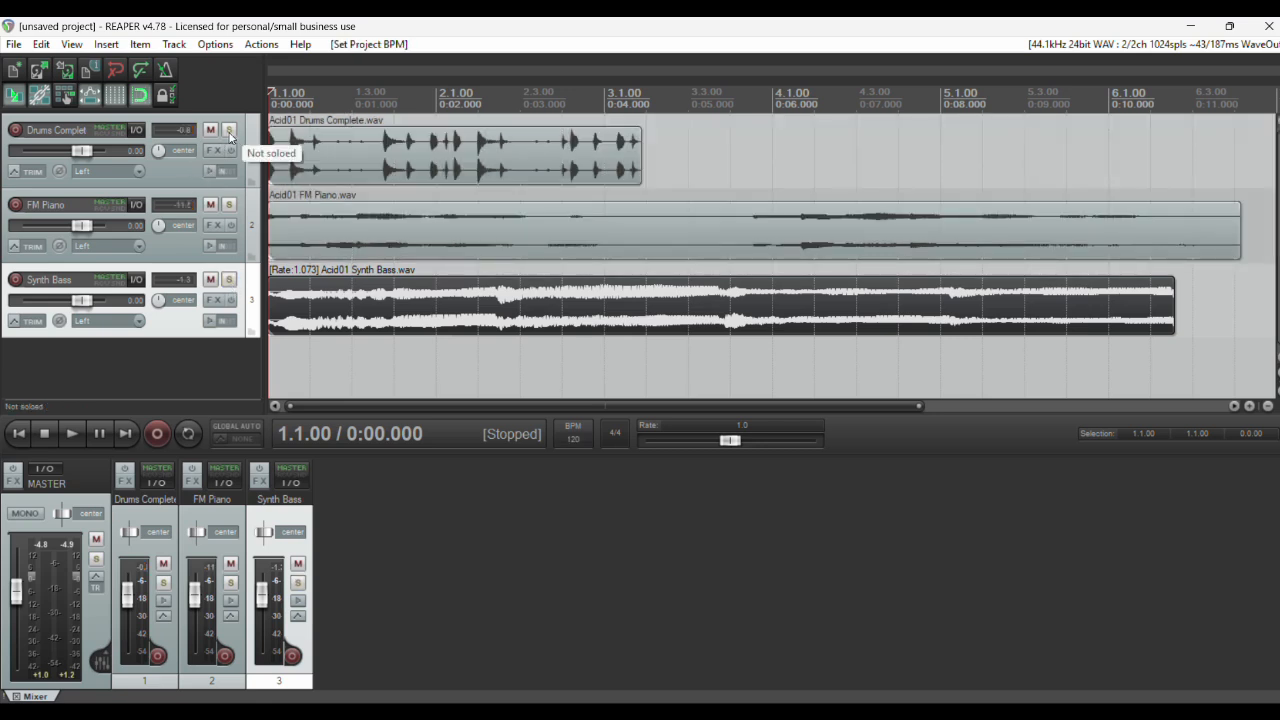
# Step: Solo the Drums Complete track and time-stretch its item so that it ends at 3.1.00, at a rate of 1.111
pyautogui.click(229, 131)
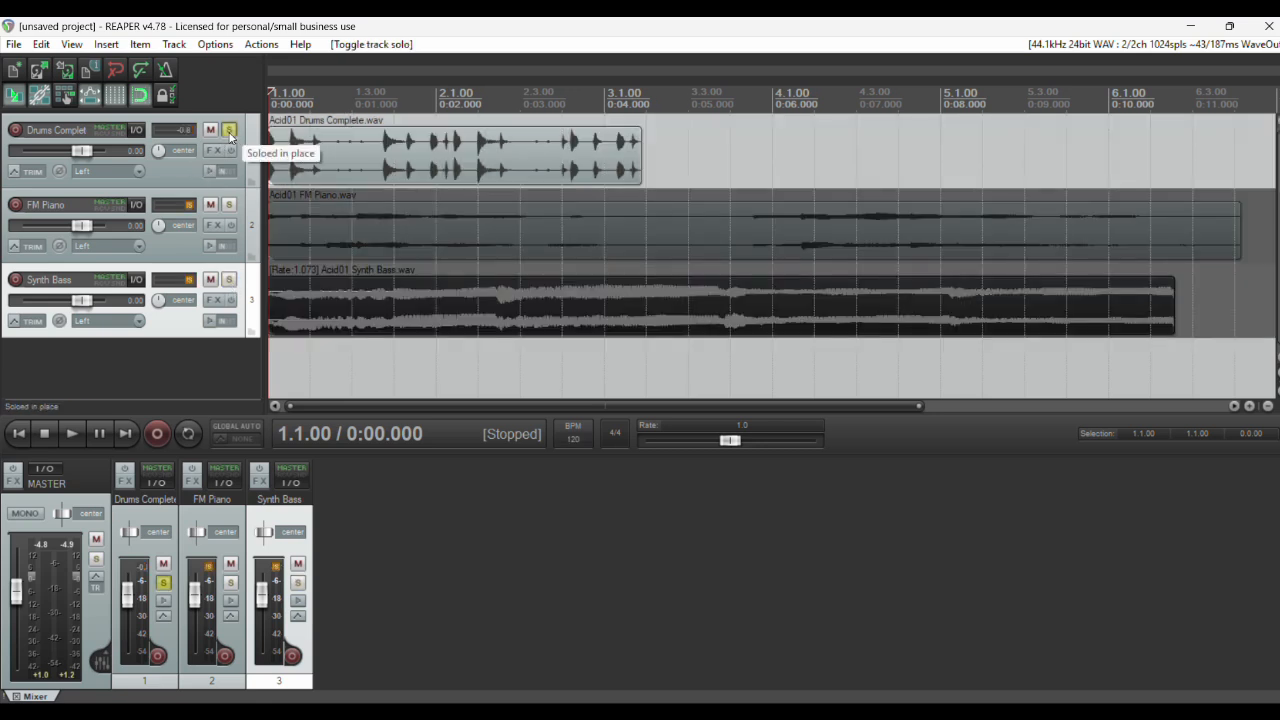
pyautogui.click(405, 168)
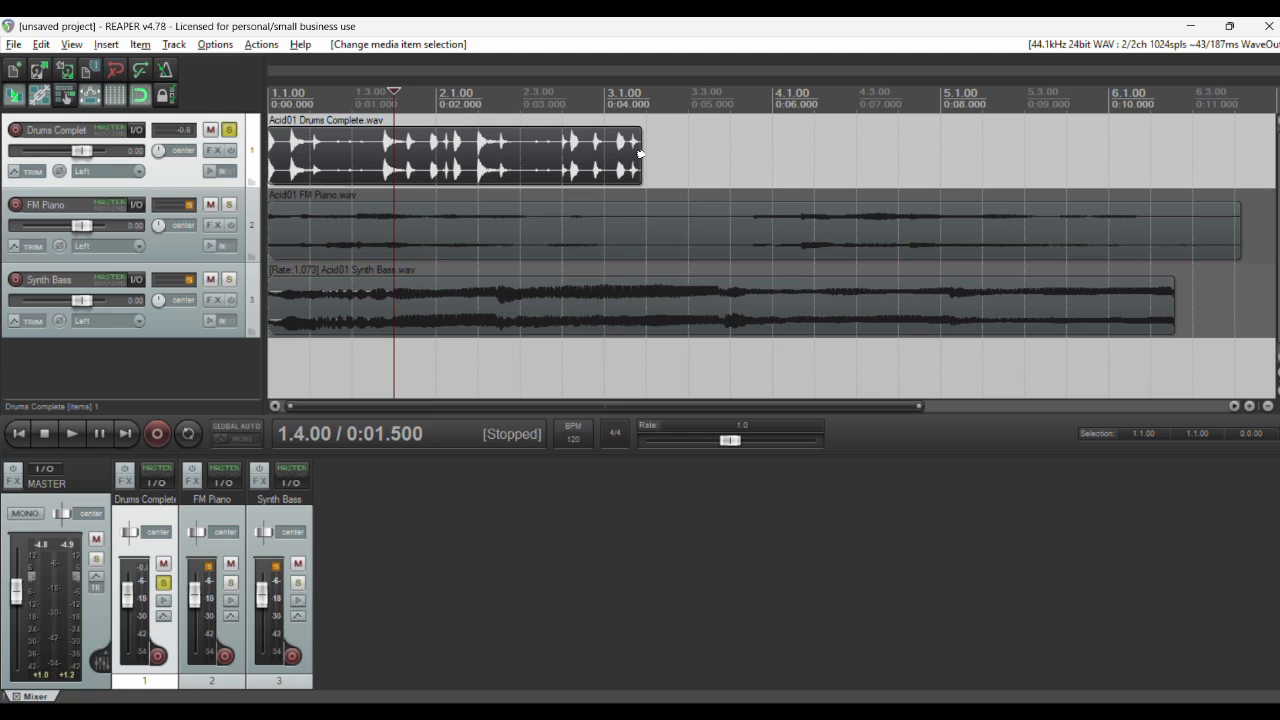
pyautogui.moveTo(639, 153); pyautogui.dragTo(639, 153)
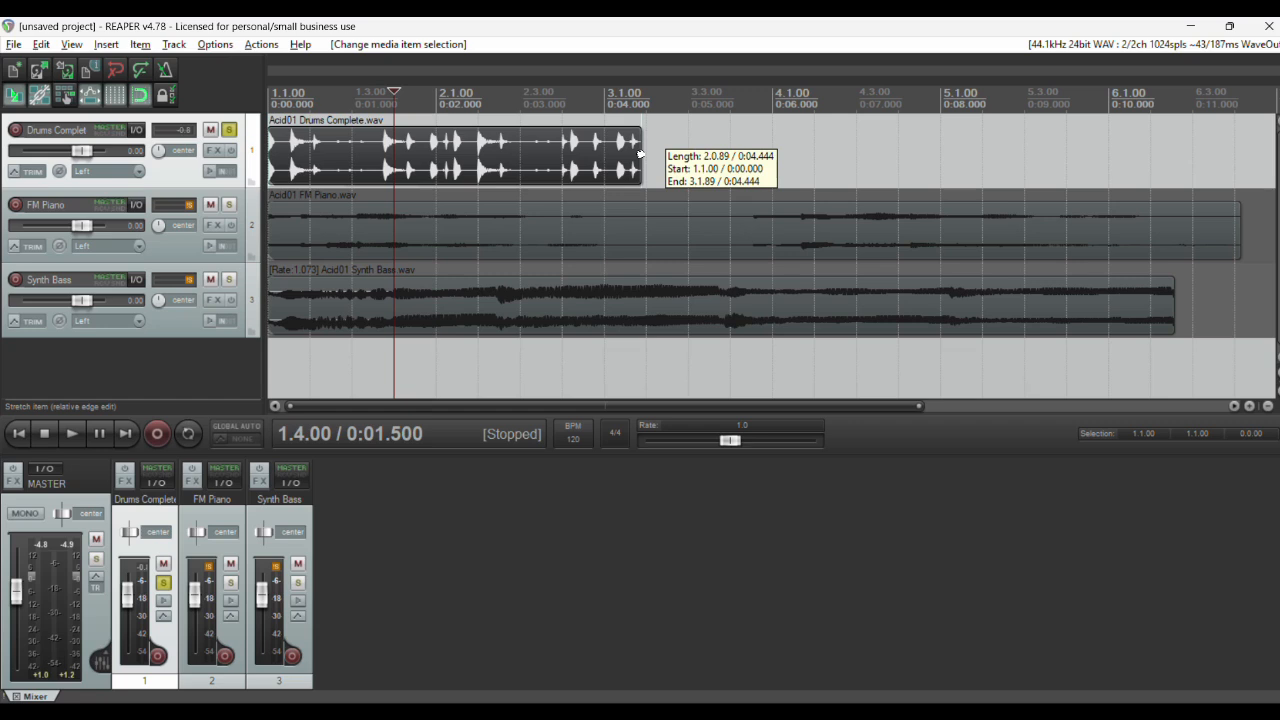
pyautogui.moveTo(639, 153); pyautogui.dragTo(620, 155)
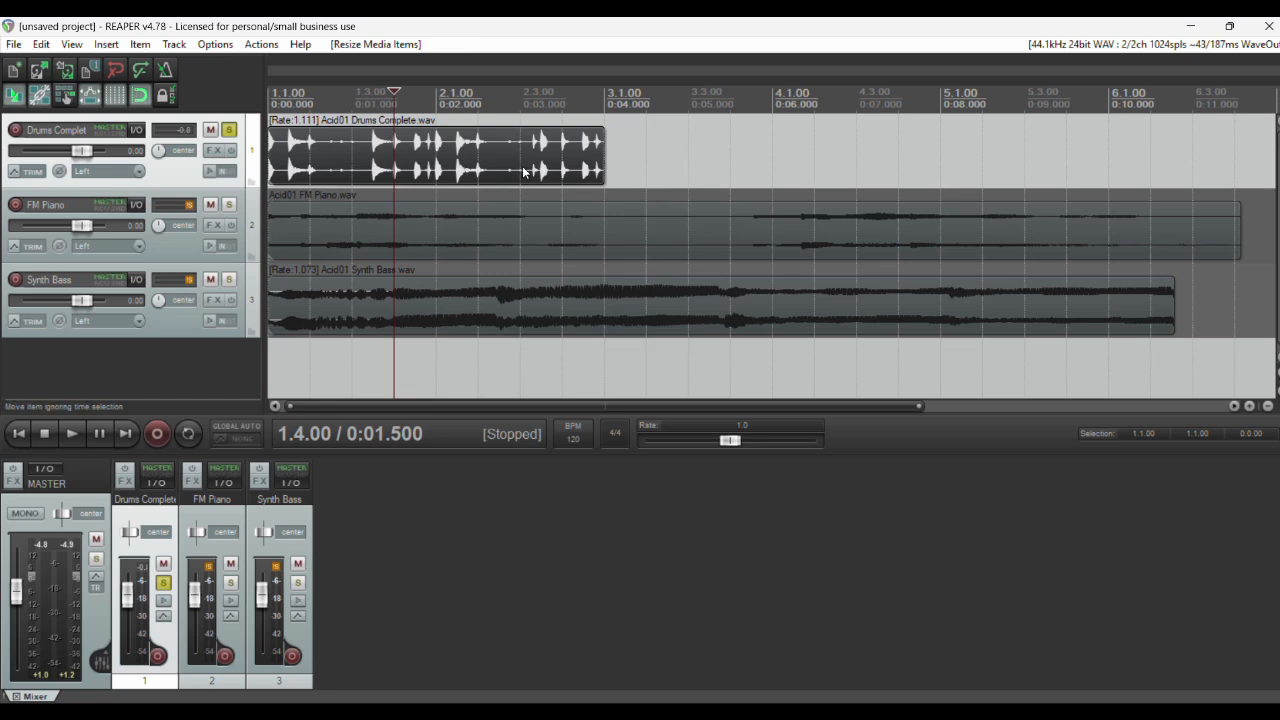
# Step: Play the stretched drum loop from the start of the project, stopping before its end
pyautogui.press('Home')
pyautogui.press('space')
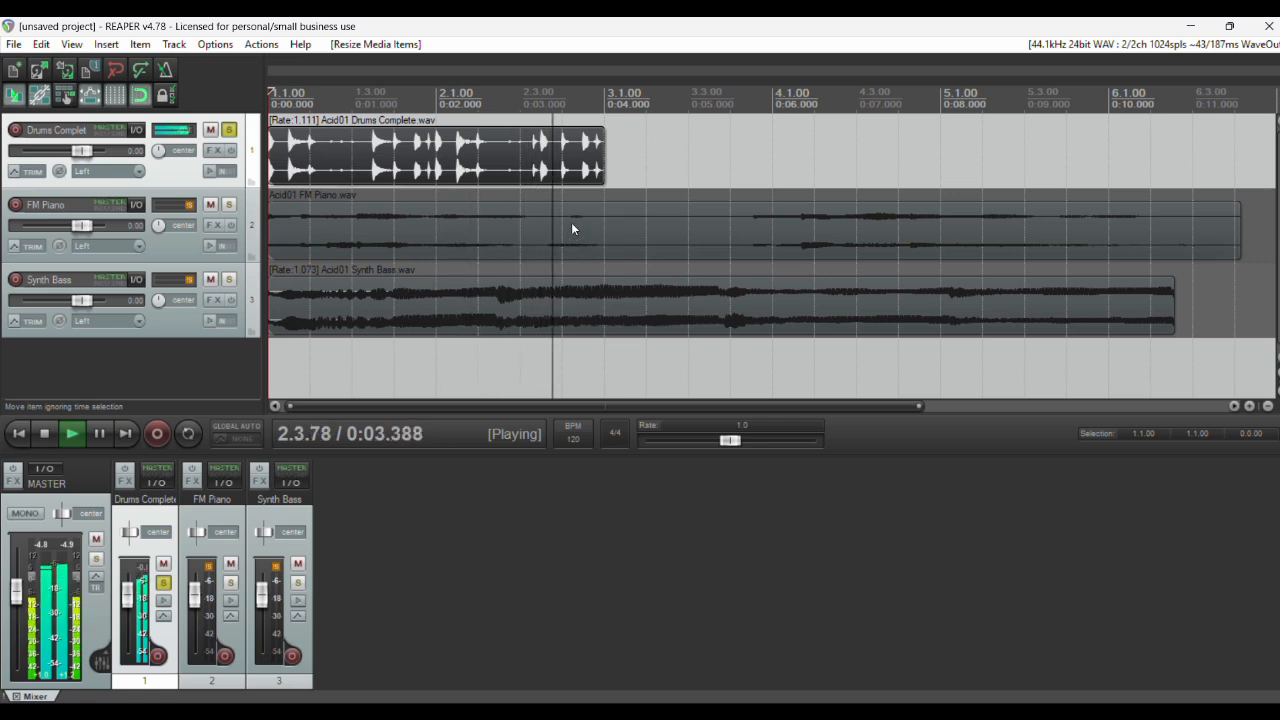
pyautogui.press('space')
# Step: Copy the stretched drum item and paste two copies back to back starting at 3.1.00
pyautogui.click(518, 157)
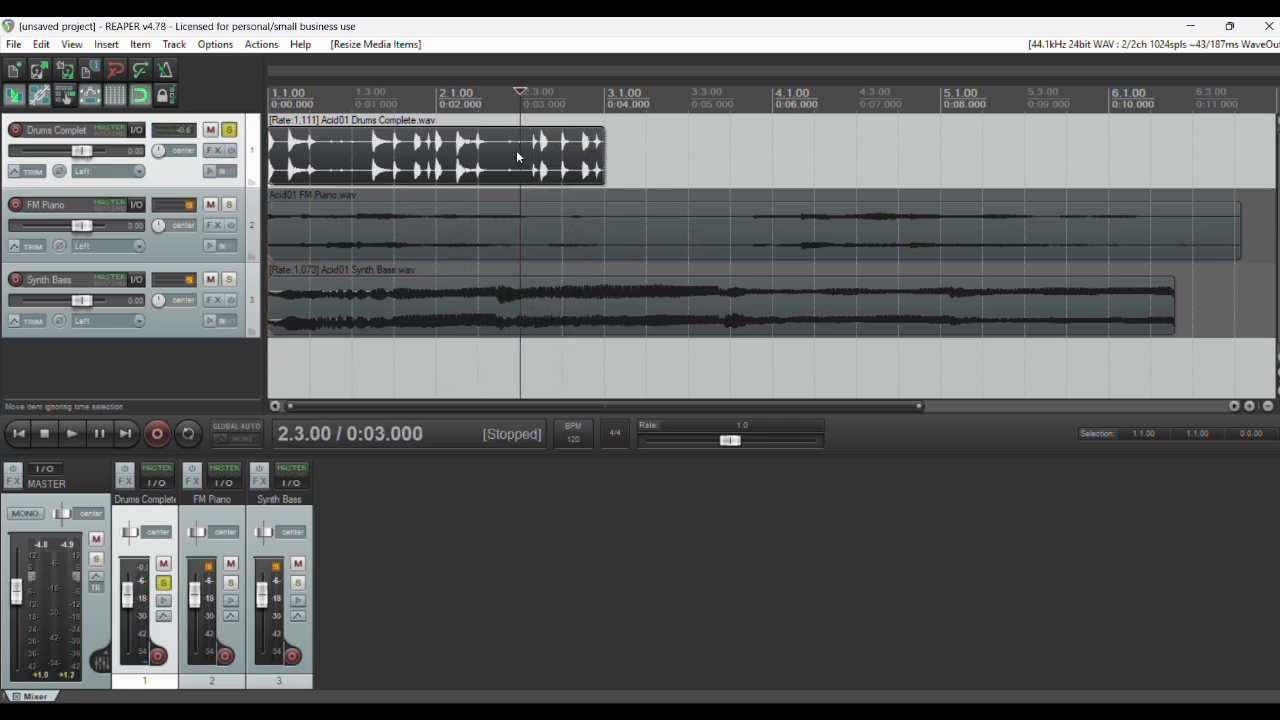
pyautogui.click(612, 143)
pyautogui.hotkey('ctrl', 'c')
pyautogui.hotkey('ctrl', 'v')
pyautogui.hotkey('ctrl', 'v')
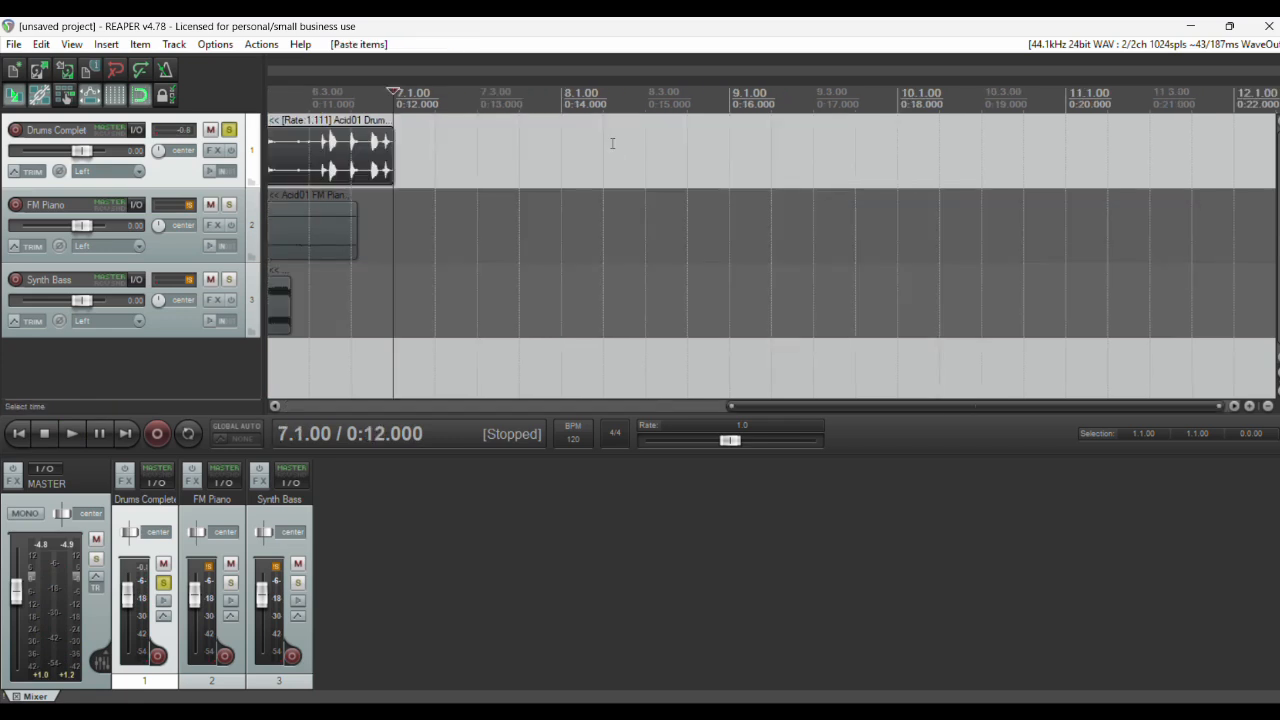
# Step: Play the repeated drum loops from the project start to check the first transition
pyautogui.press('Home')
pyautogui.press('space')
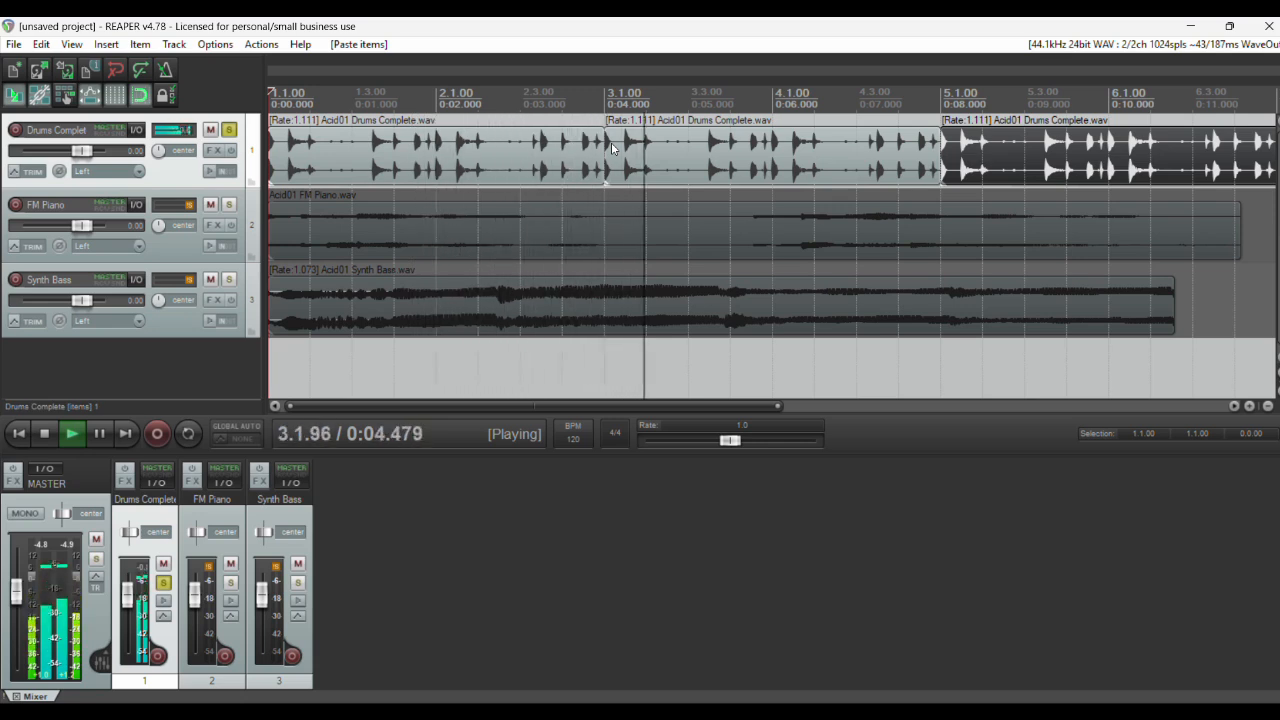
pyautogui.press('space')
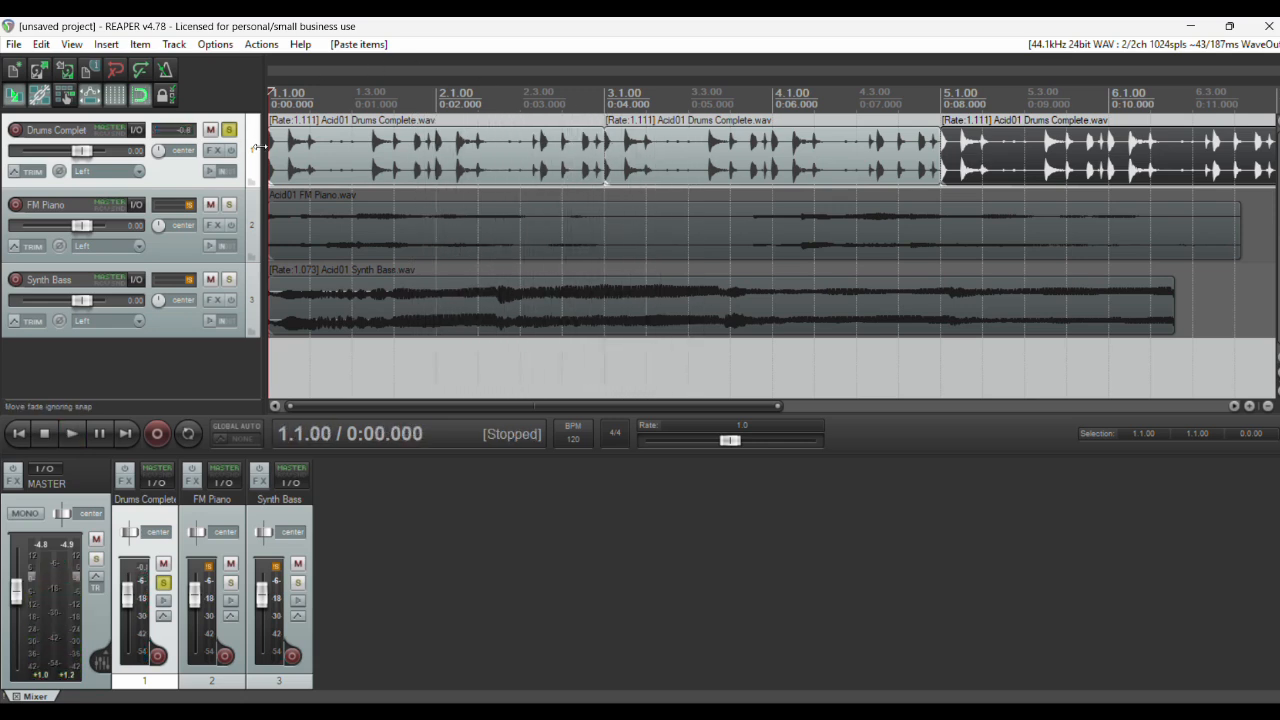
# Step: Unsolo the Drums Complete track and mute Synth Bass to audition the drums and FM Piano together
pyautogui.click(228, 130)
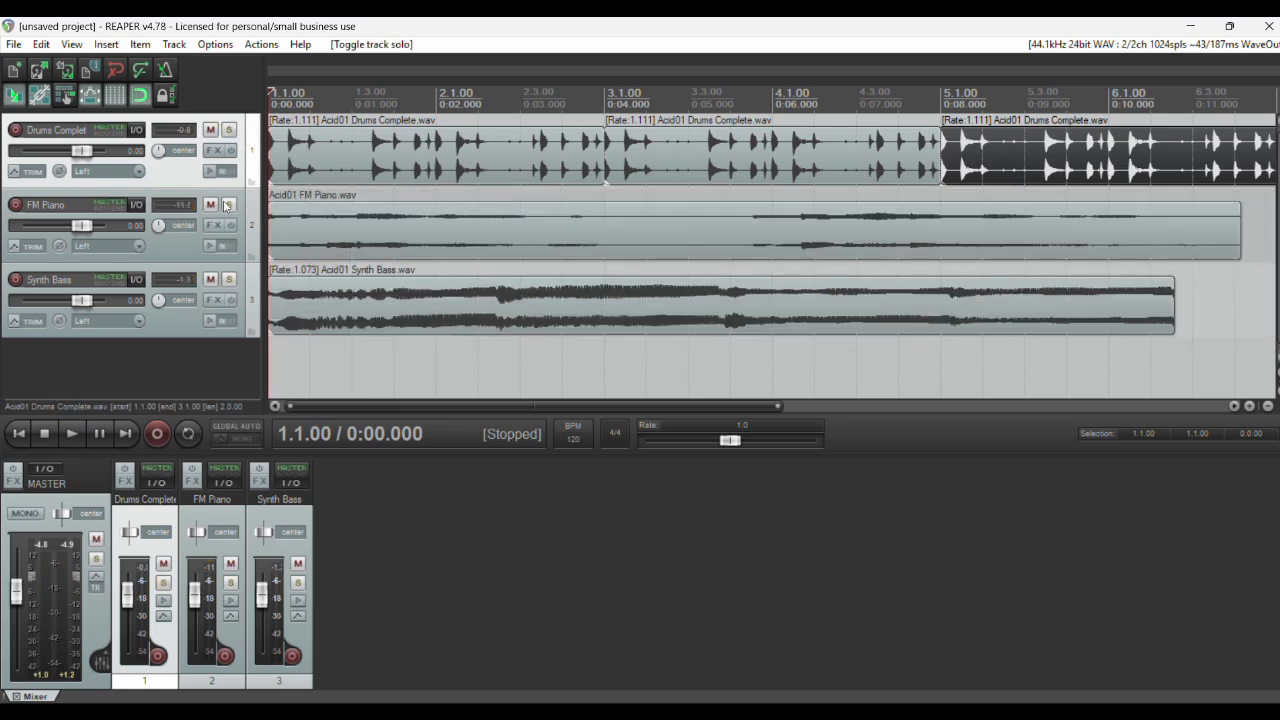
pyautogui.click(228, 205)
pyautogui.click(228, 205)
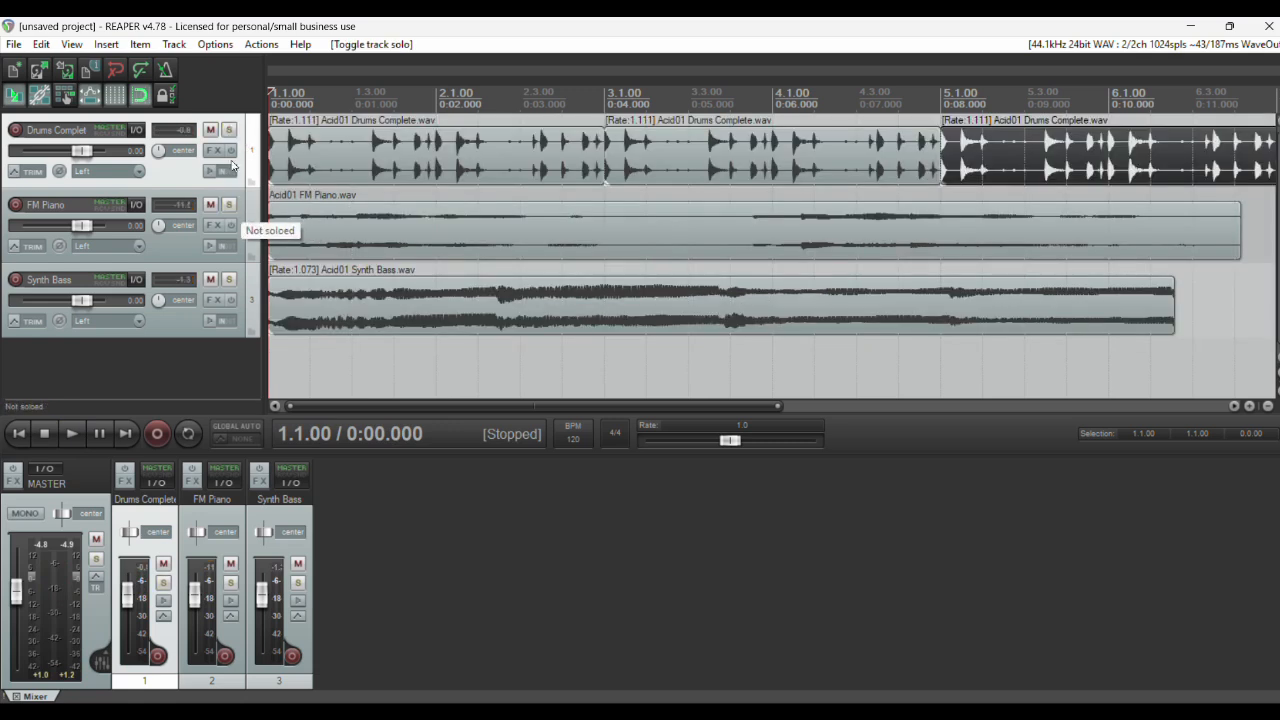
pyautogui.click(210, 280)
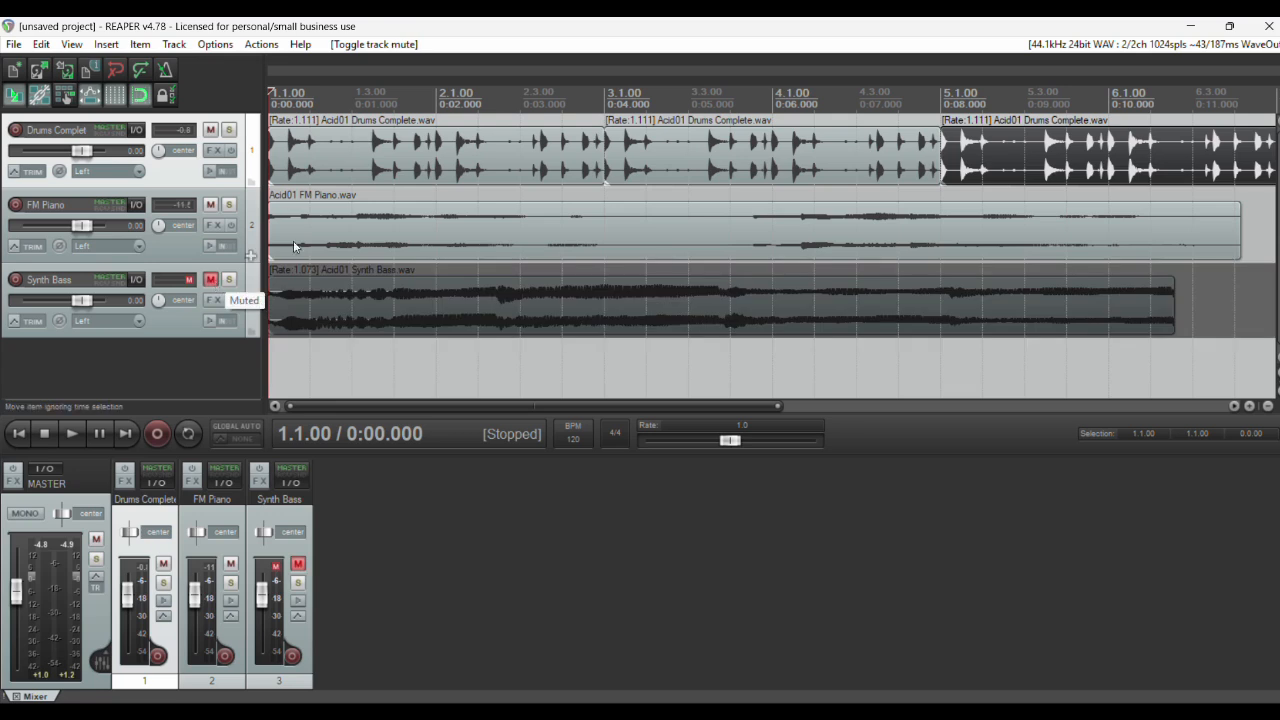
pyautogui.press('space')
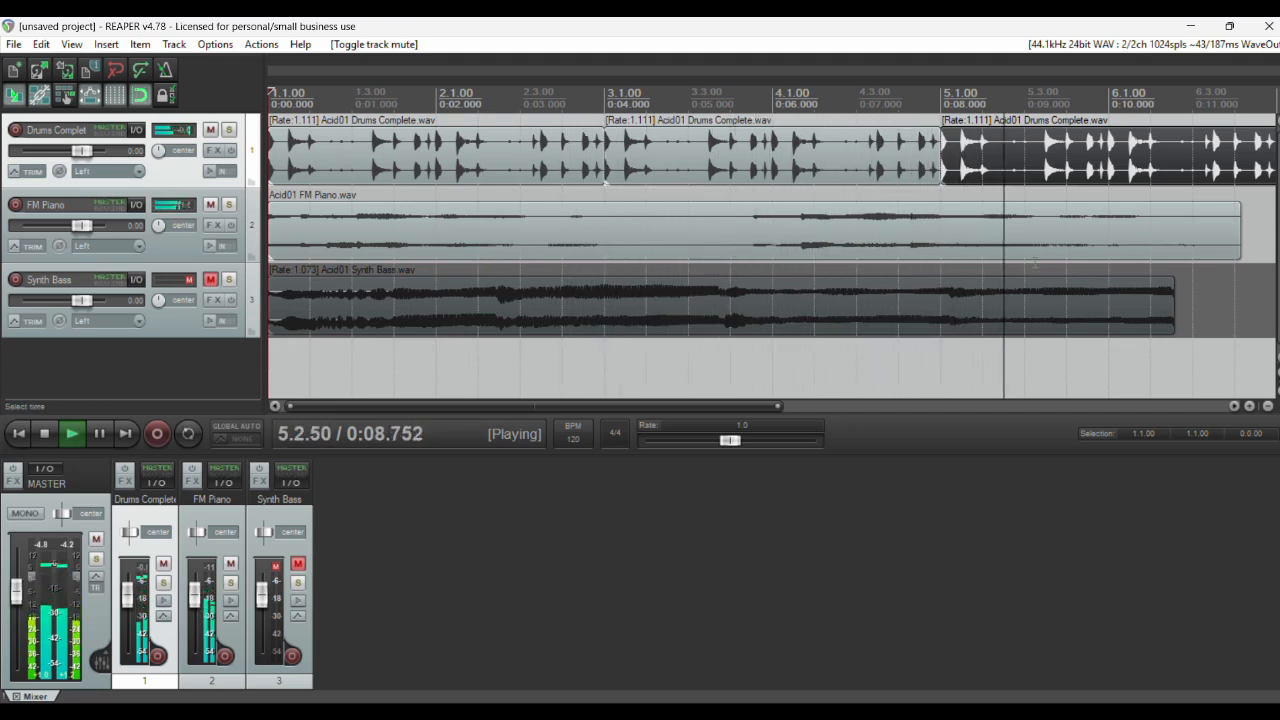
pyautogui.press('space')
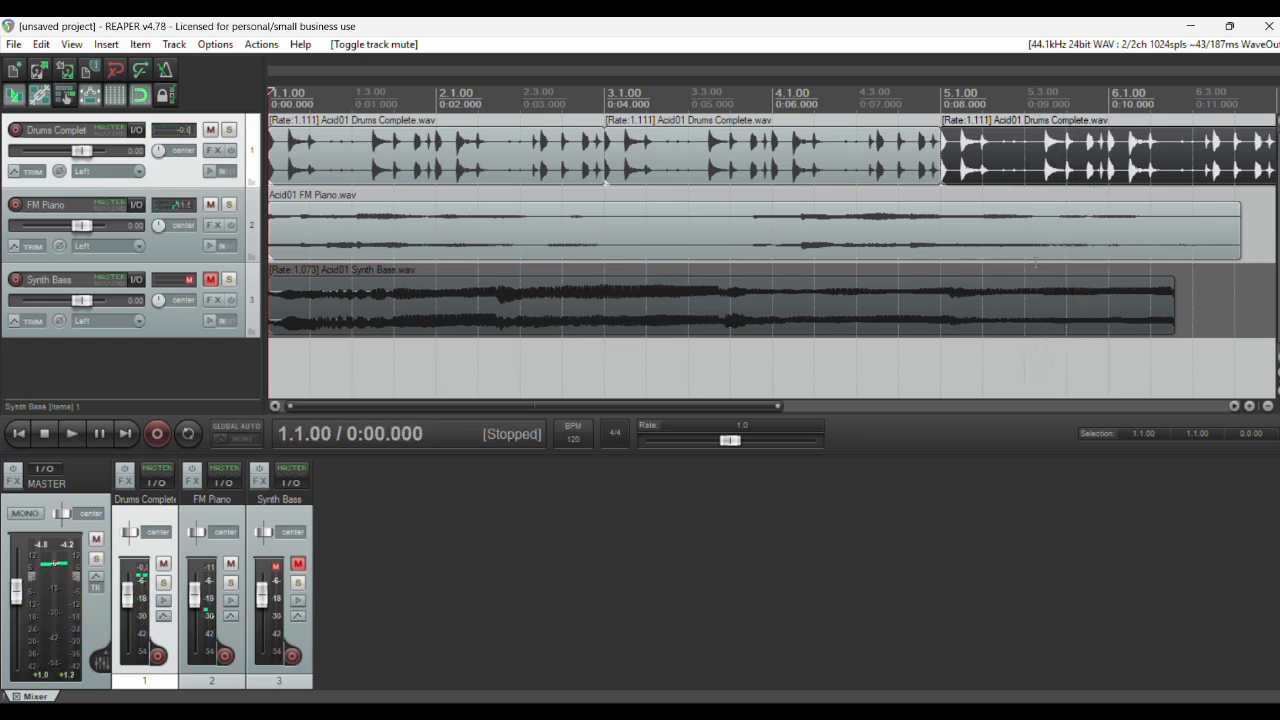
# Step: Split the FM Piano item where its second phrase begins, at 3.4.48 (0:05.740), after checking the spot by ear
pyautogui.click(734, 231)
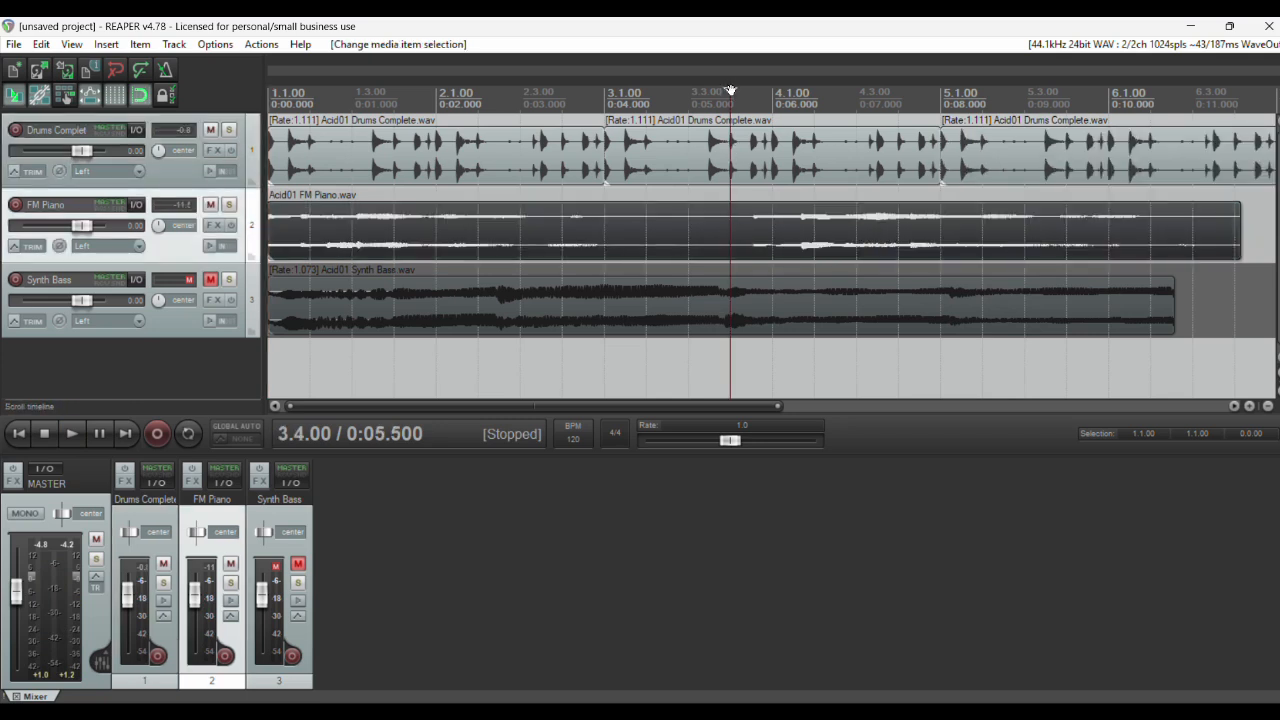
pyautogui.moveTo(730, 90); pyautogui.dragTo(751, 93)
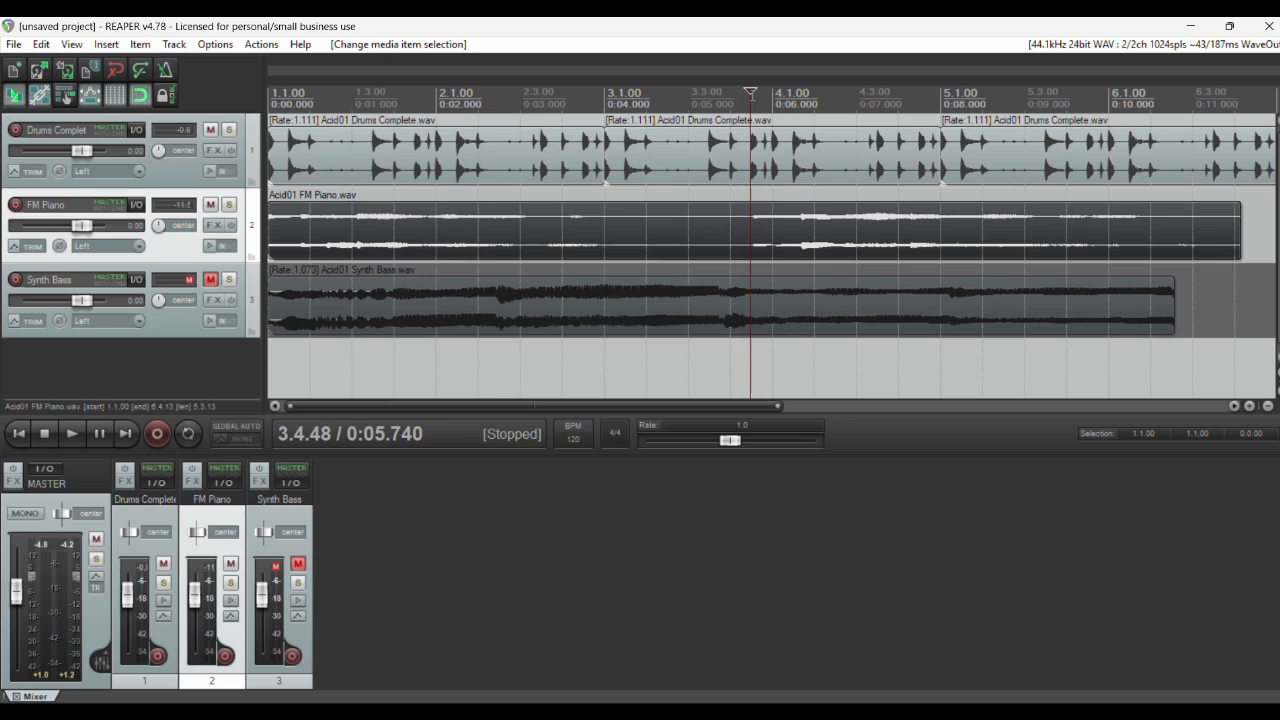
pyautogui.press('space')
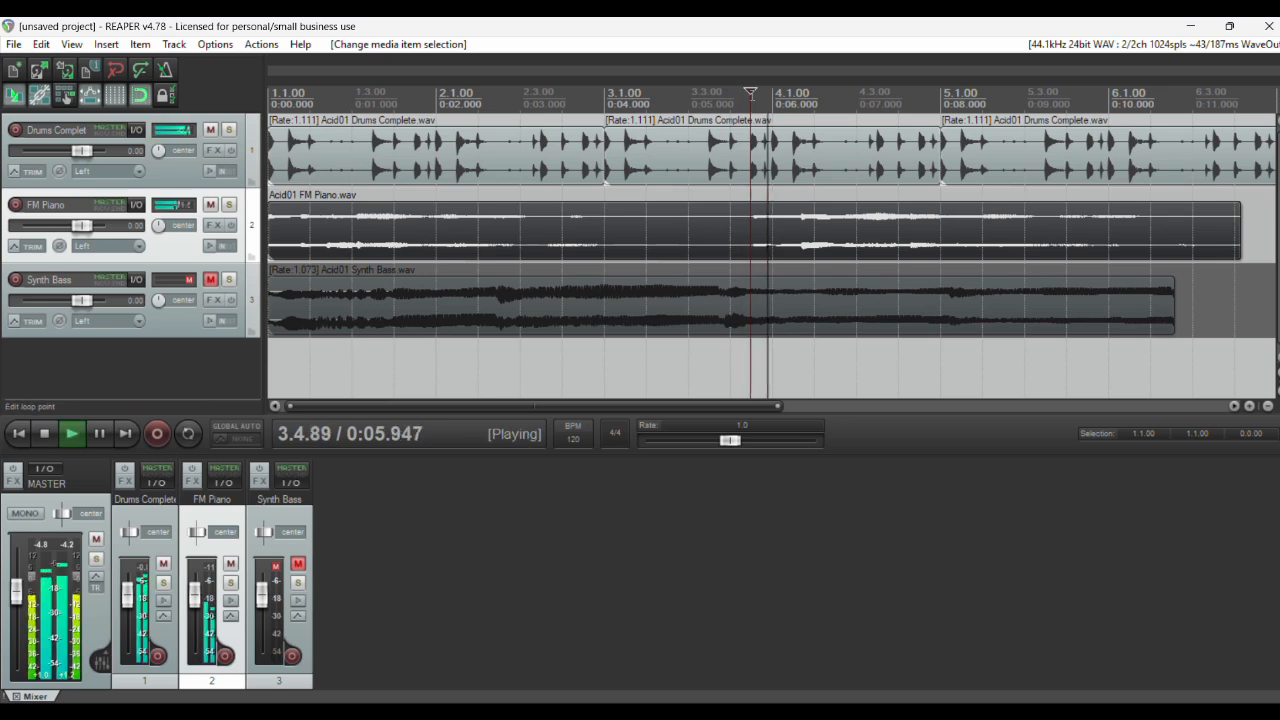
pyautogui.press('space')
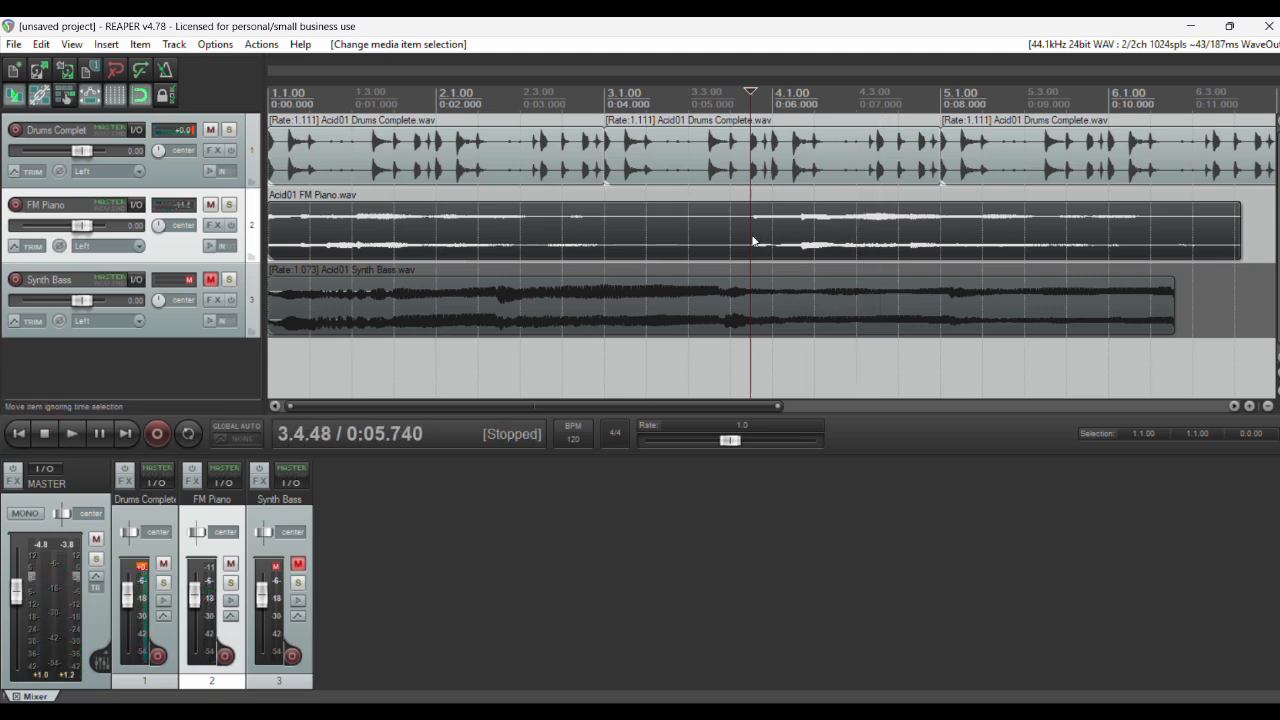
pyautogui.press('s')
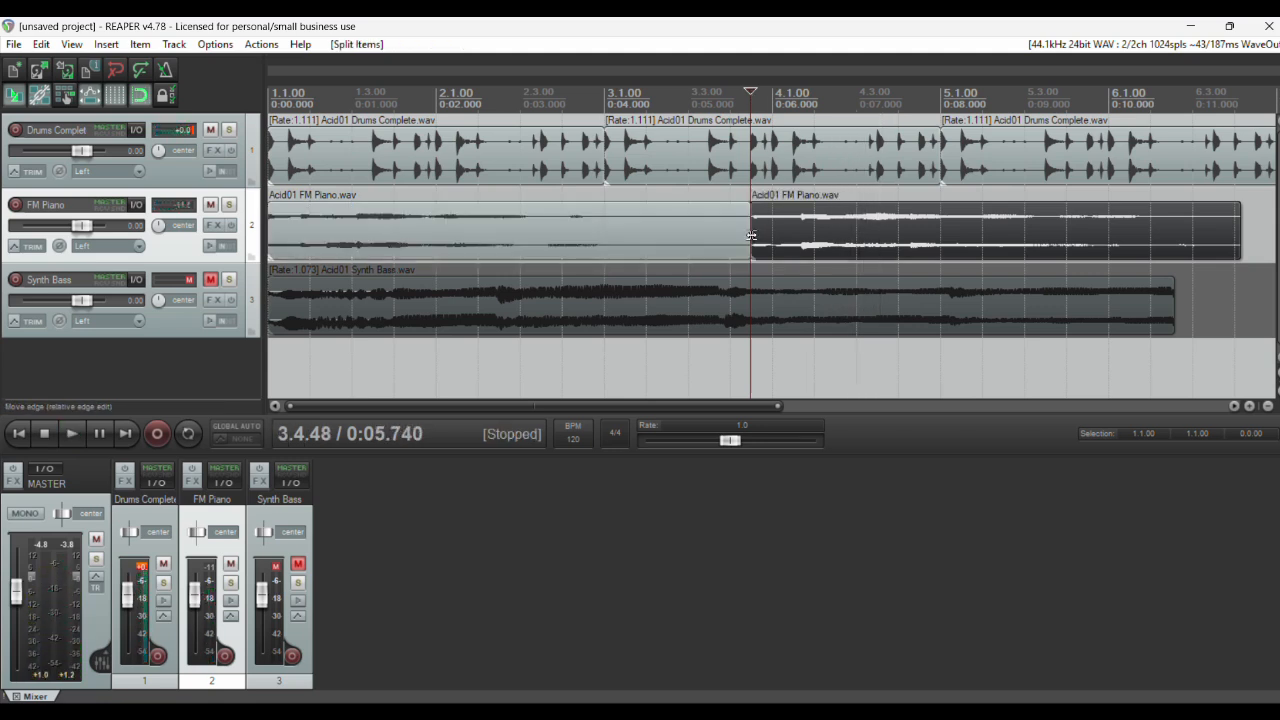
# Step: Select the first FM Piano section and play it twice with the drums from the project start
pyautogui.click(670, 234)
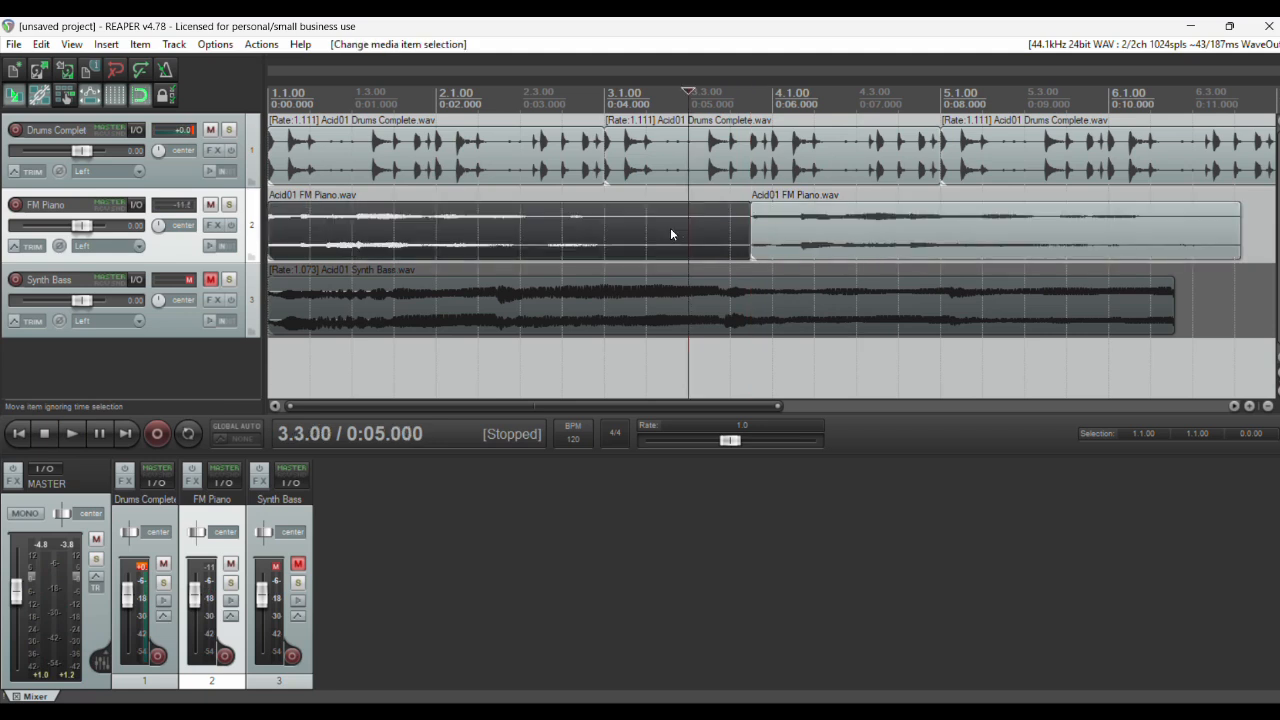
pyautogui.press('Home')
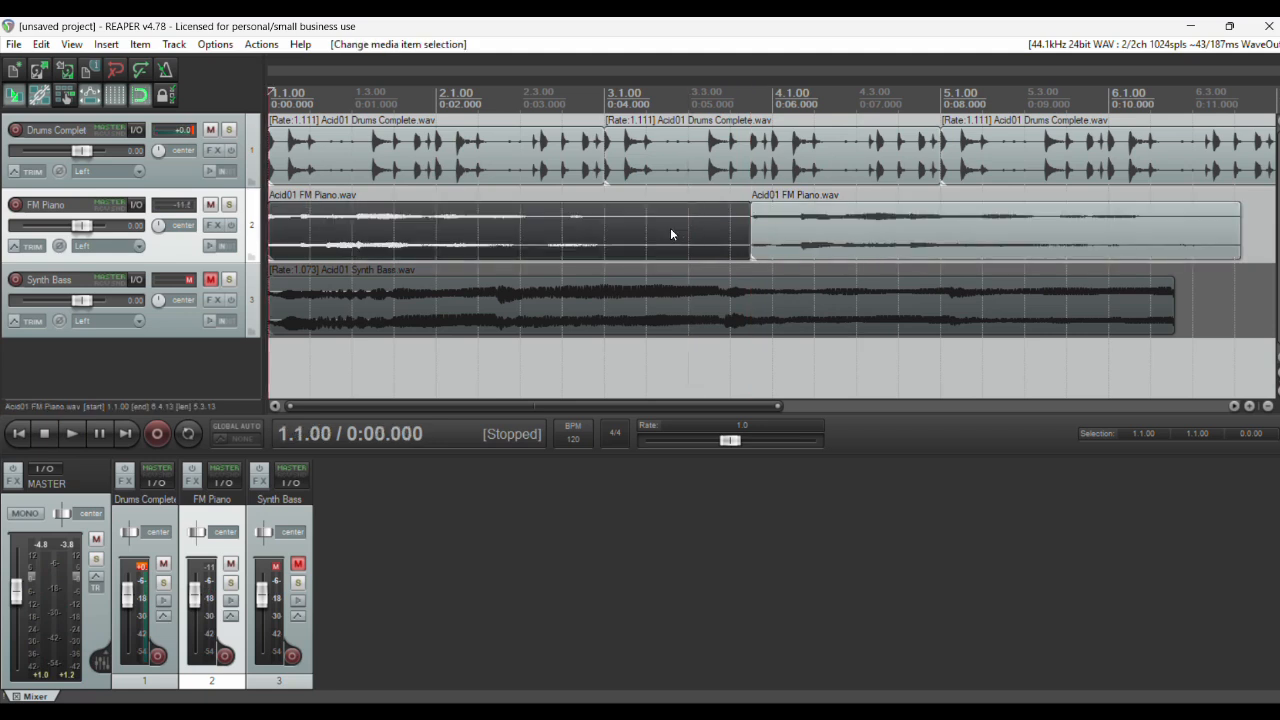
pyautogui.press('space')
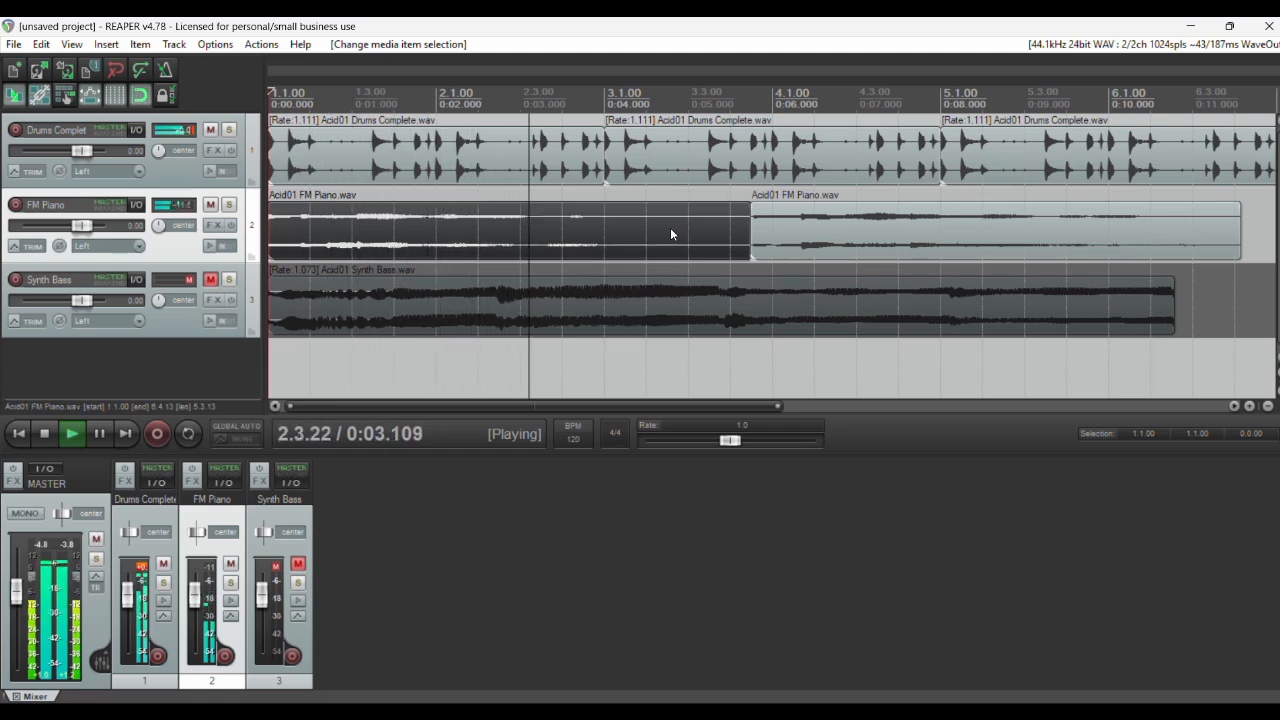
pyautogui.press('space')
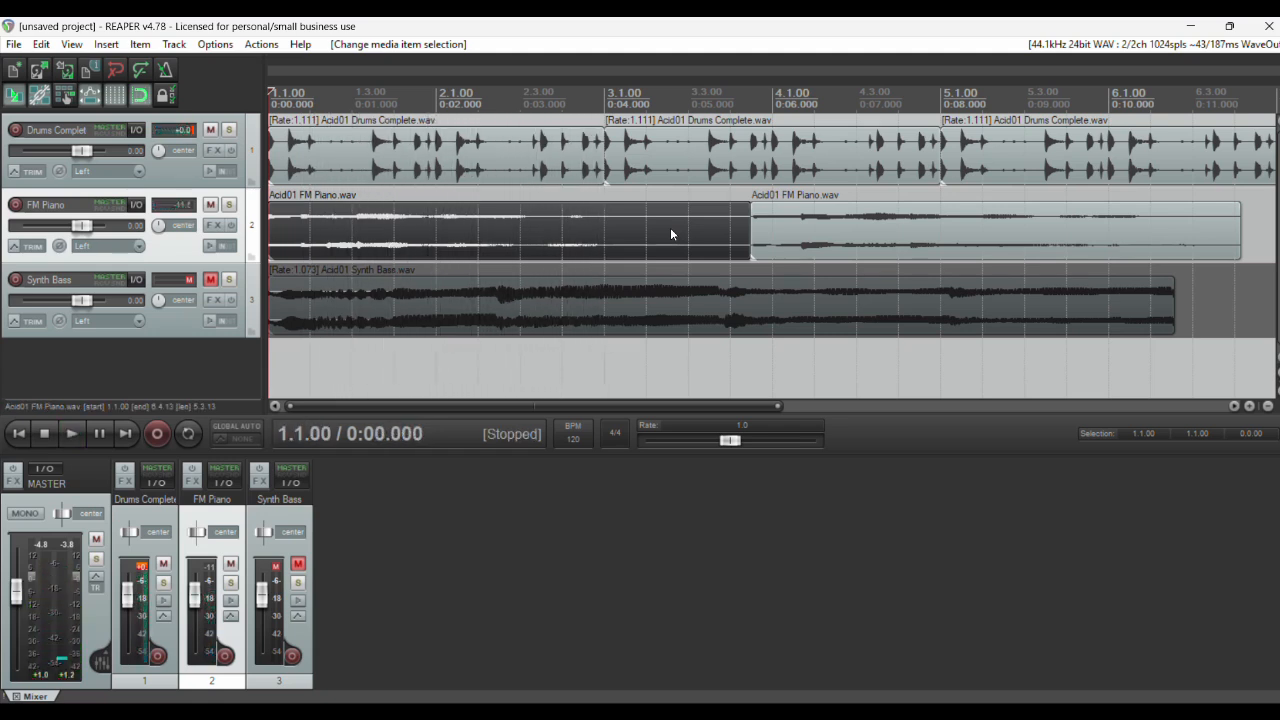
pyautogui.press('space')
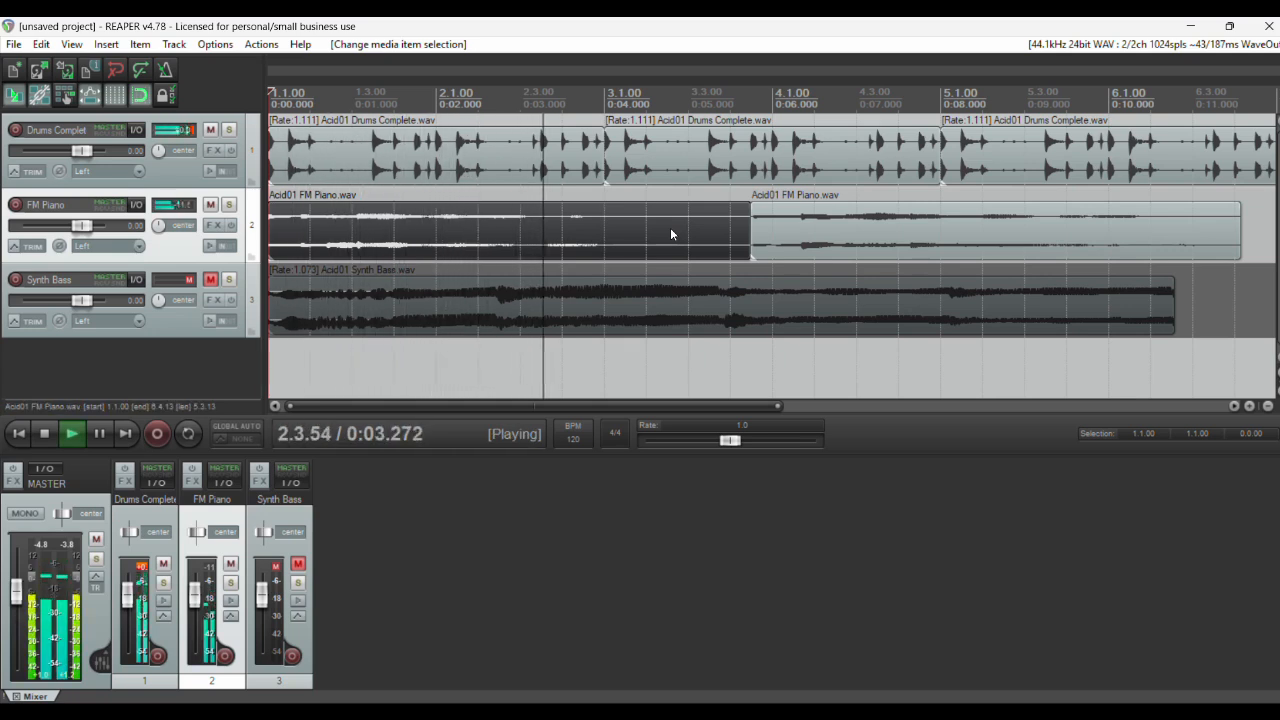
pyautogui.press('space')
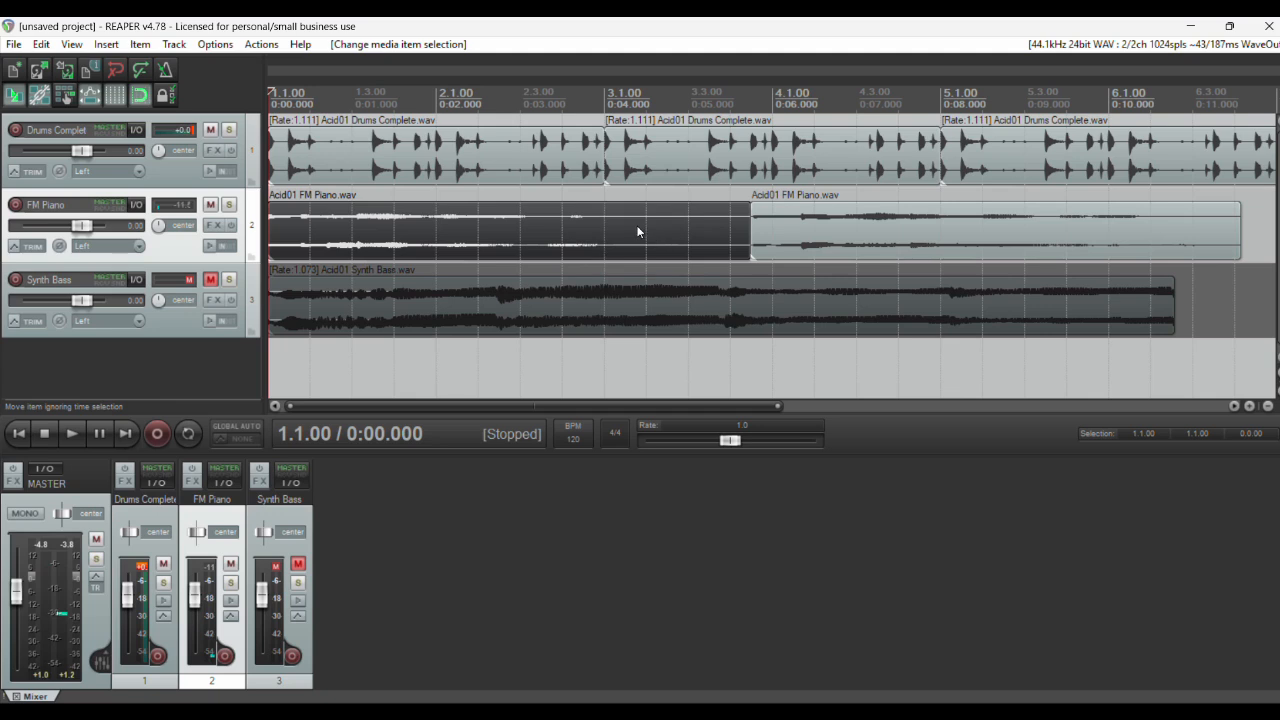
# Step: Split the first FM Piano section at 3.1.00 and time-stretch the new piece to end at 3.4.00, at rate 1.160
pyautogui.click(602, 230)
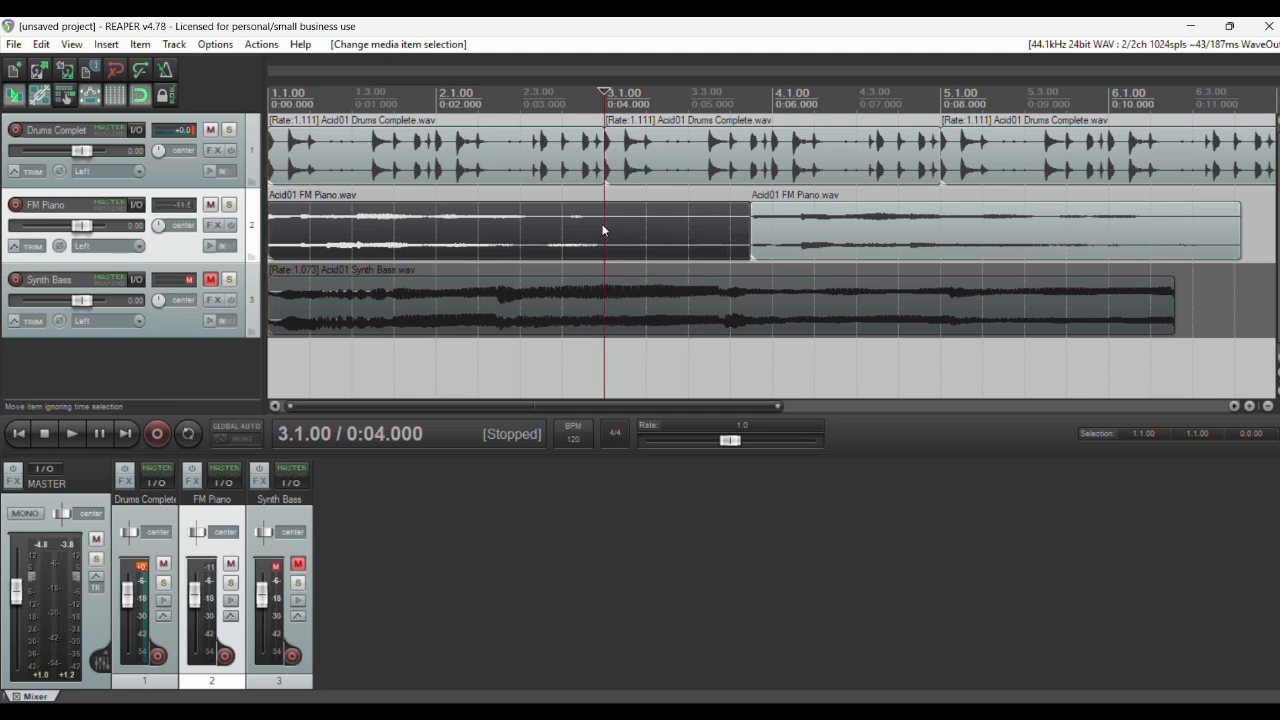
pyautogui.press('s')
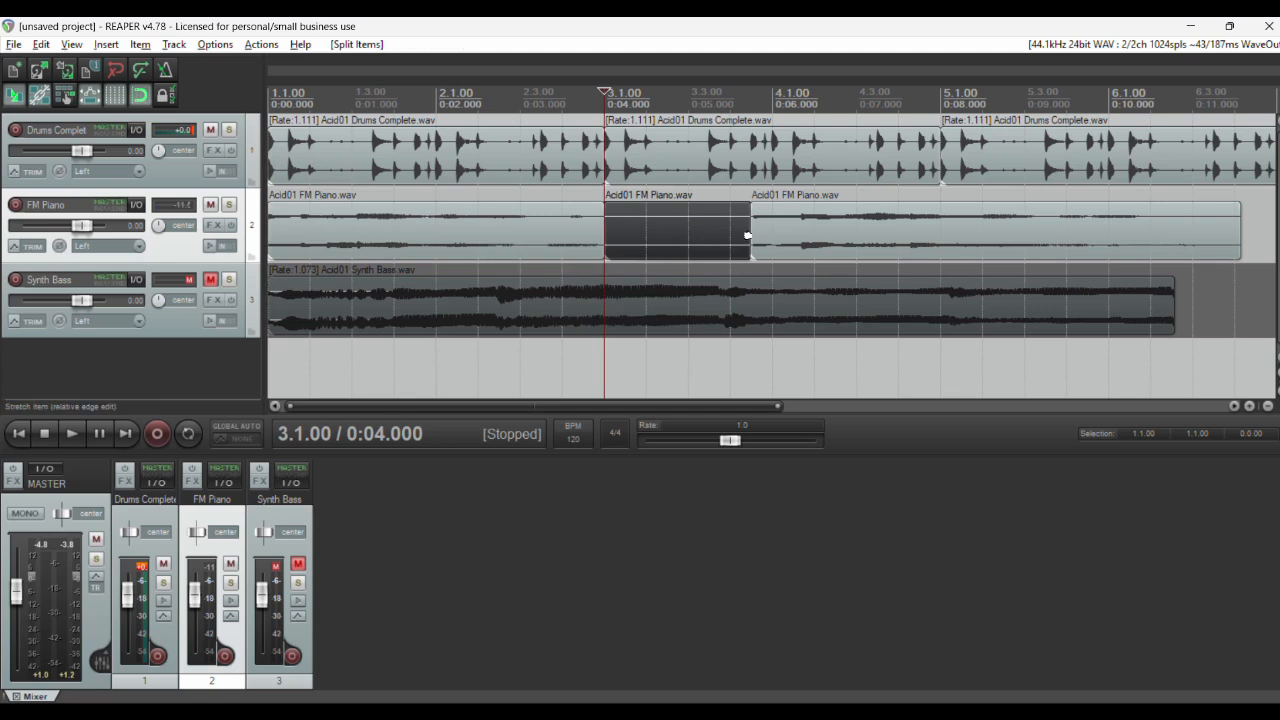
pyautogui.moveTo(747, 235); pyautogui.dragTo(712, 237)
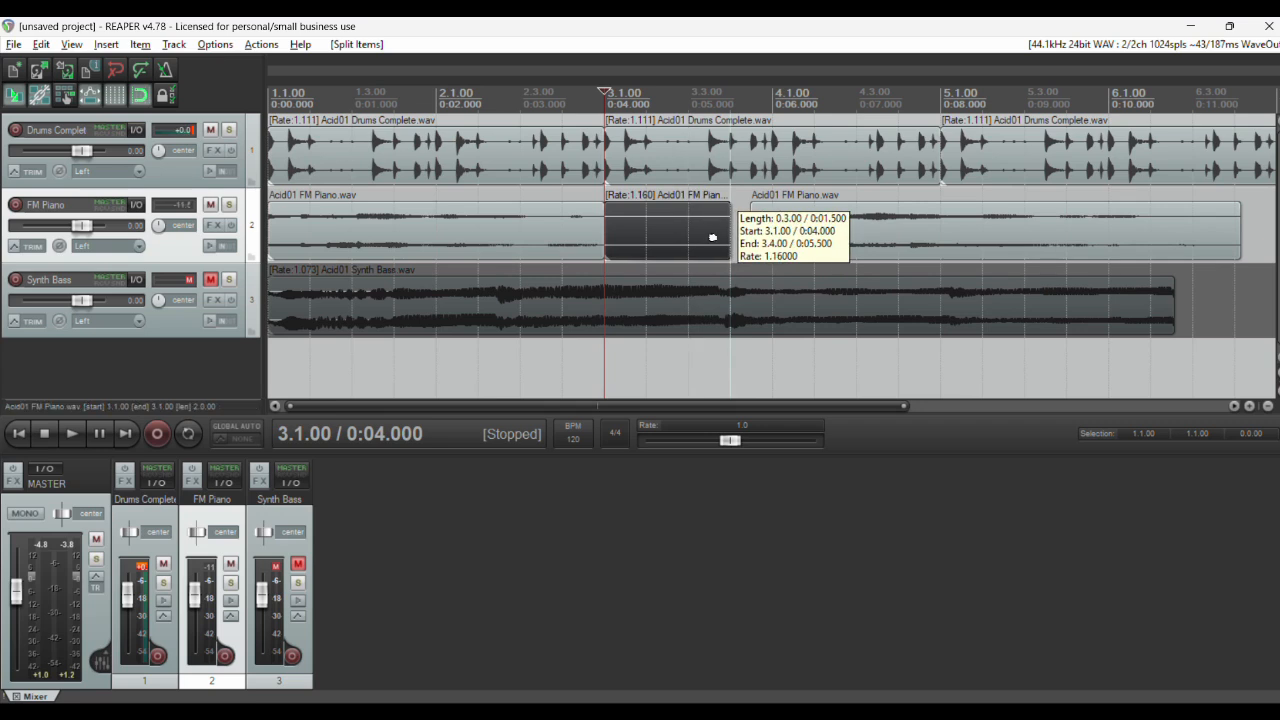
# Step: Time-stretch the middle FM Piano piece shorter to rate 1.359 and play it with the drums from 2.1.00
pyautogui.moveTo(712, 237); pyautogui.dragTo(712, 237)
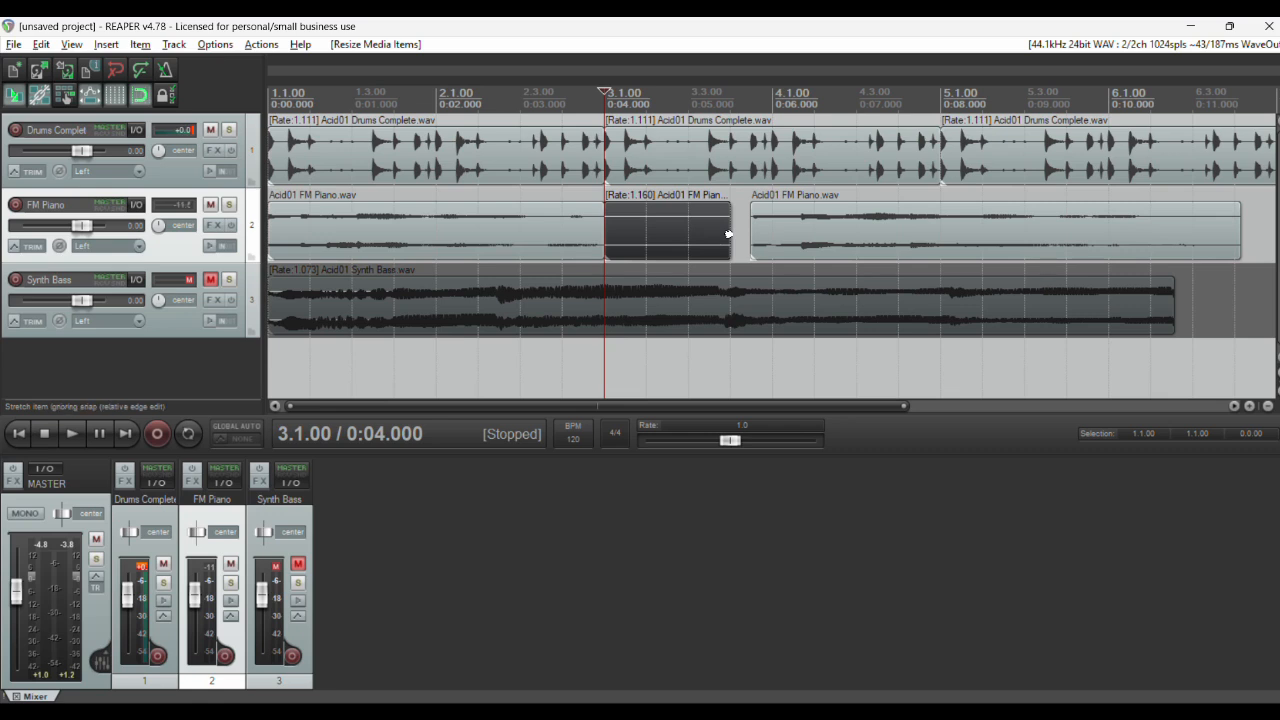
pyautogui.moveTo(728, 234); pyautogui.dragTo(710, 234)
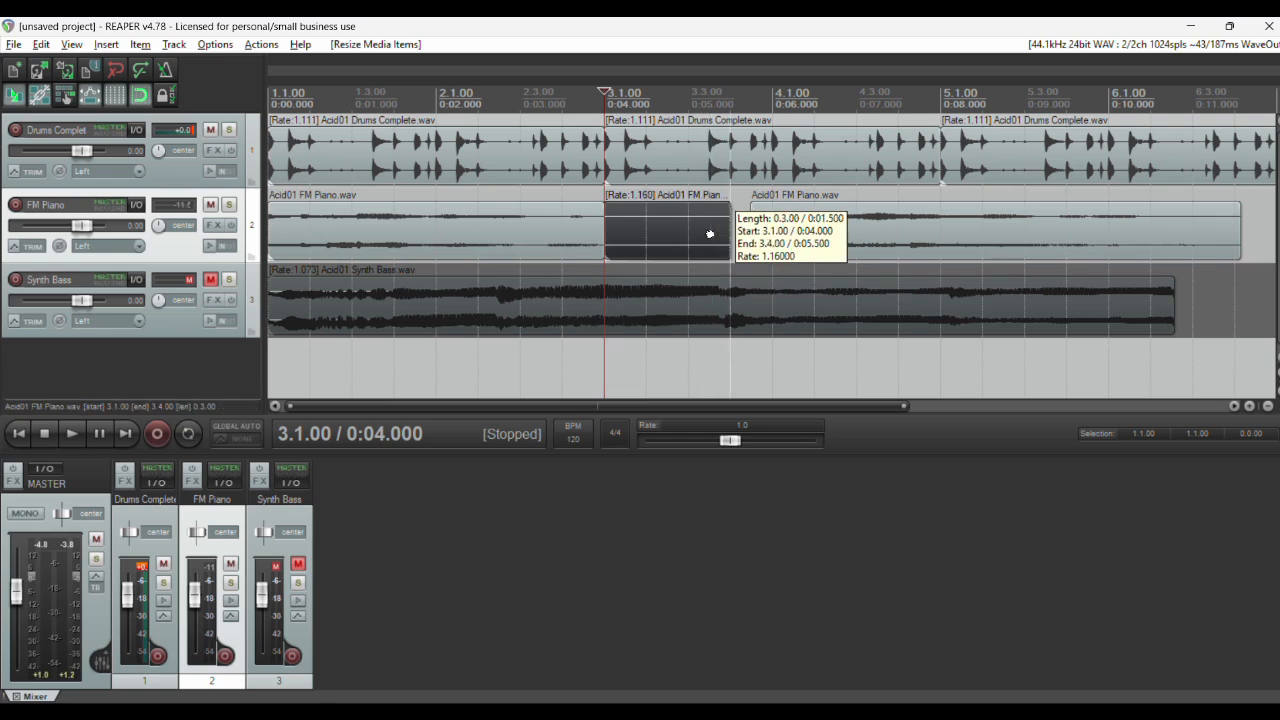
pyautogui.moveTo(730, 234); pyautogui.dragTo(710, 231)
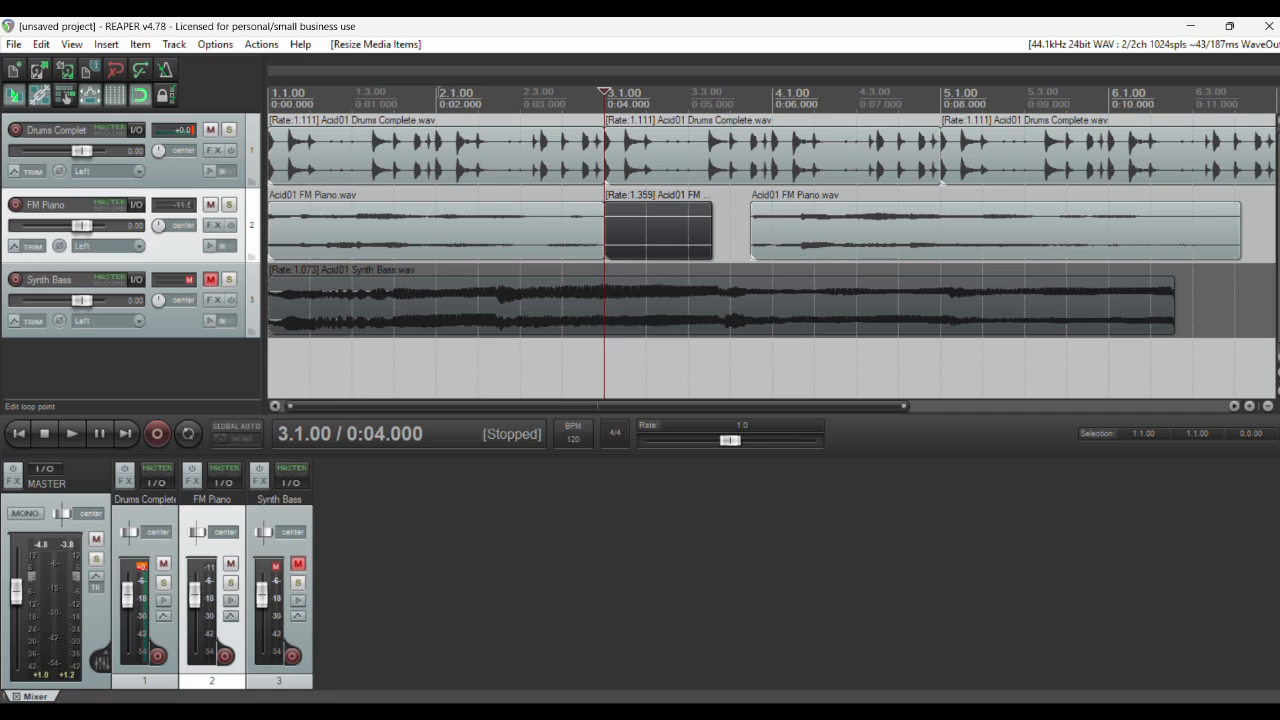
pyautogui.click(436, 96)
pyautogui.press('space')
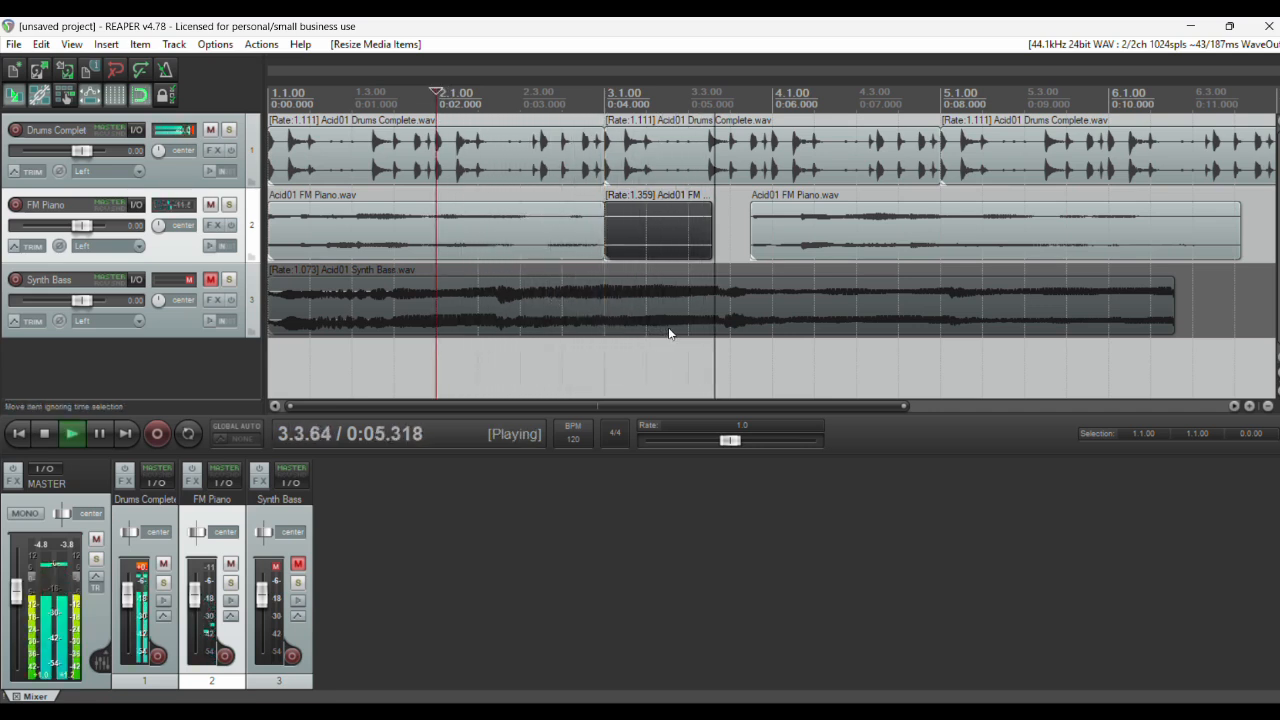
pyautogui.press('space')
# Step: Move the last FM Piano section earlier to meet the end of the stretched piece, and play from 3.1.00
pyautogui.click(812, 238)
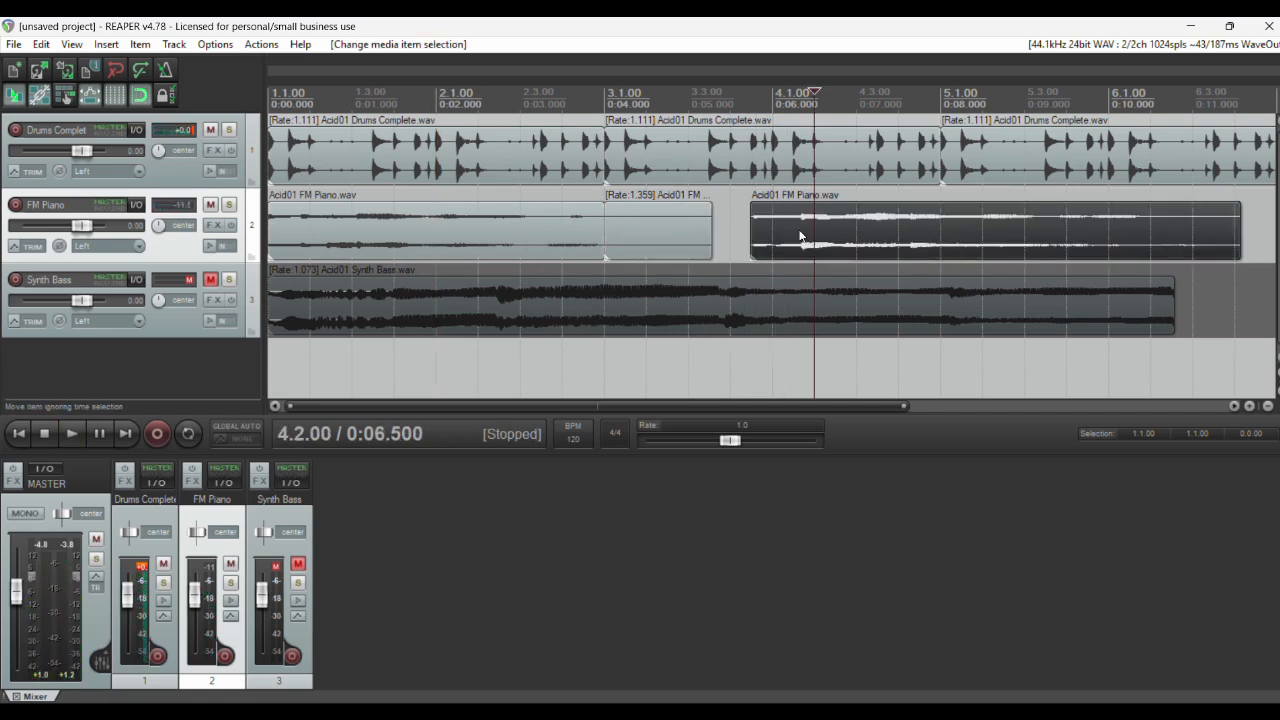
pyautogui.moveTo(791, 236); pyautogui.dragTo(743, 231)
pyautogui.click(606, 107)
pyautogui.press('space')
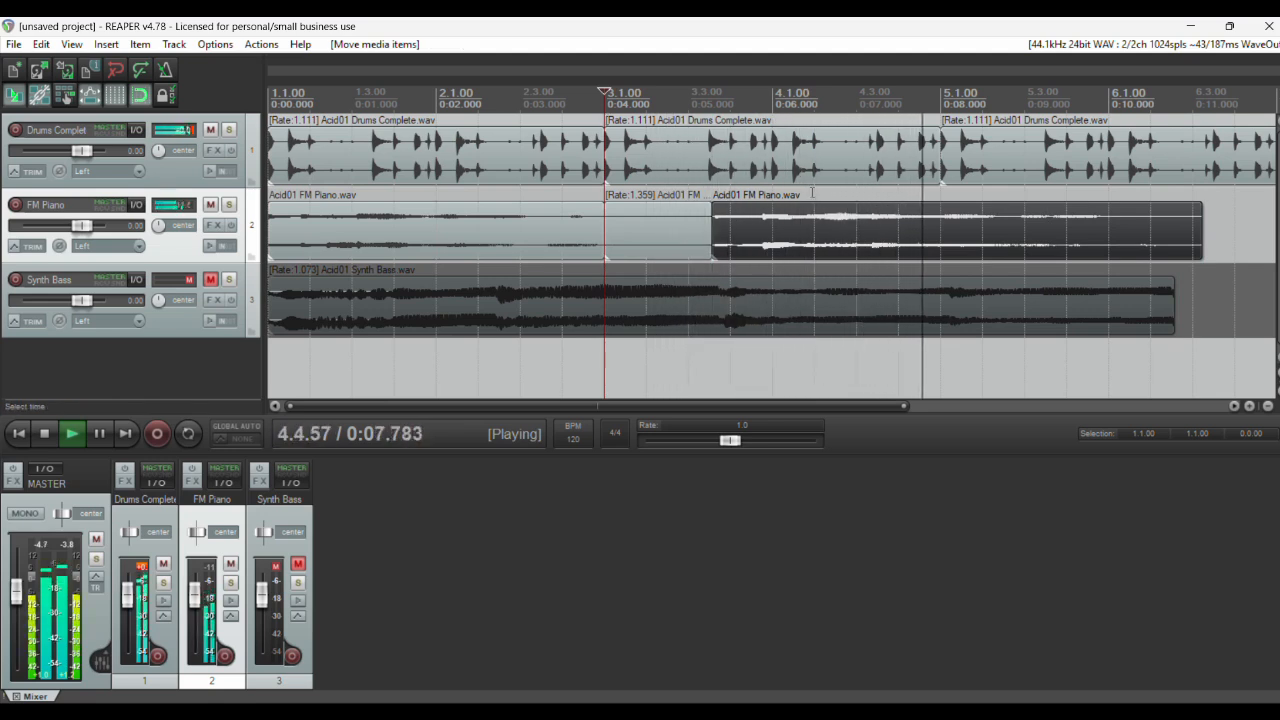
pyautogui.press('space')
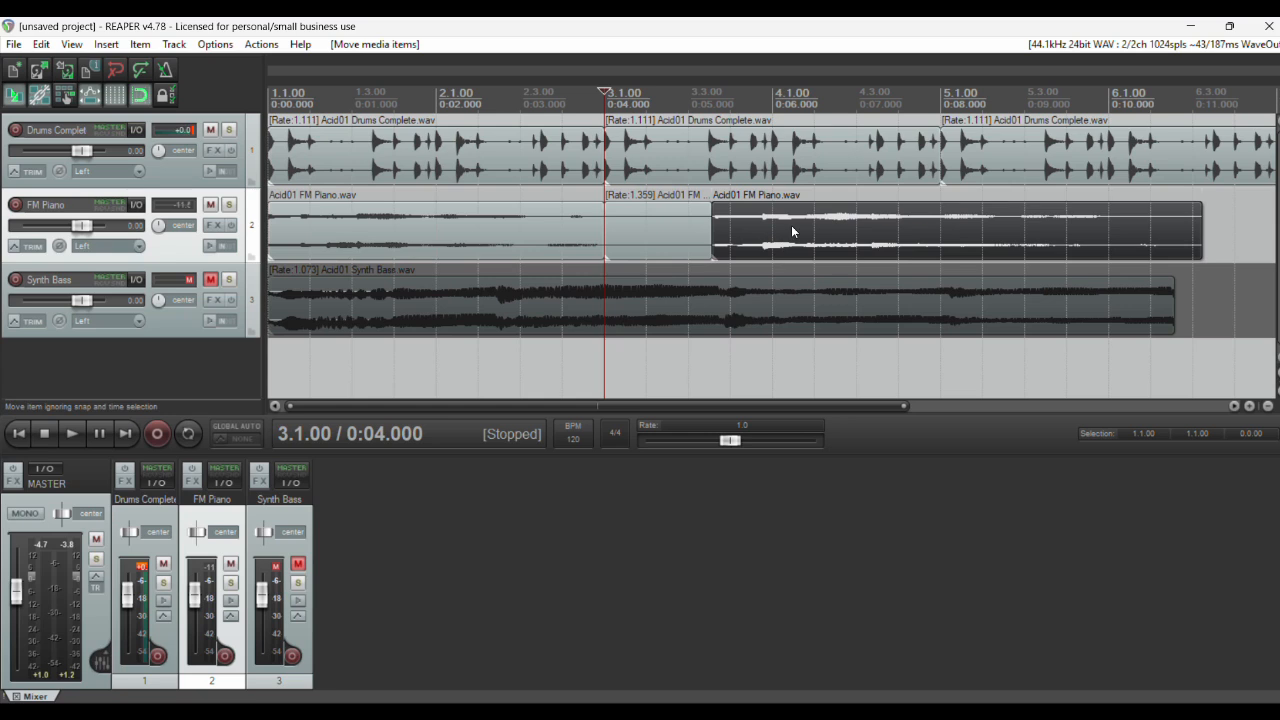
# Step: Nudge the last FM Piano section slightly earlier to crossfade with the stretched piece, and check the join by playing from 3.1.00
pyautogui.moveTo(791, 225); pyautogui.dragTo(784, 232)
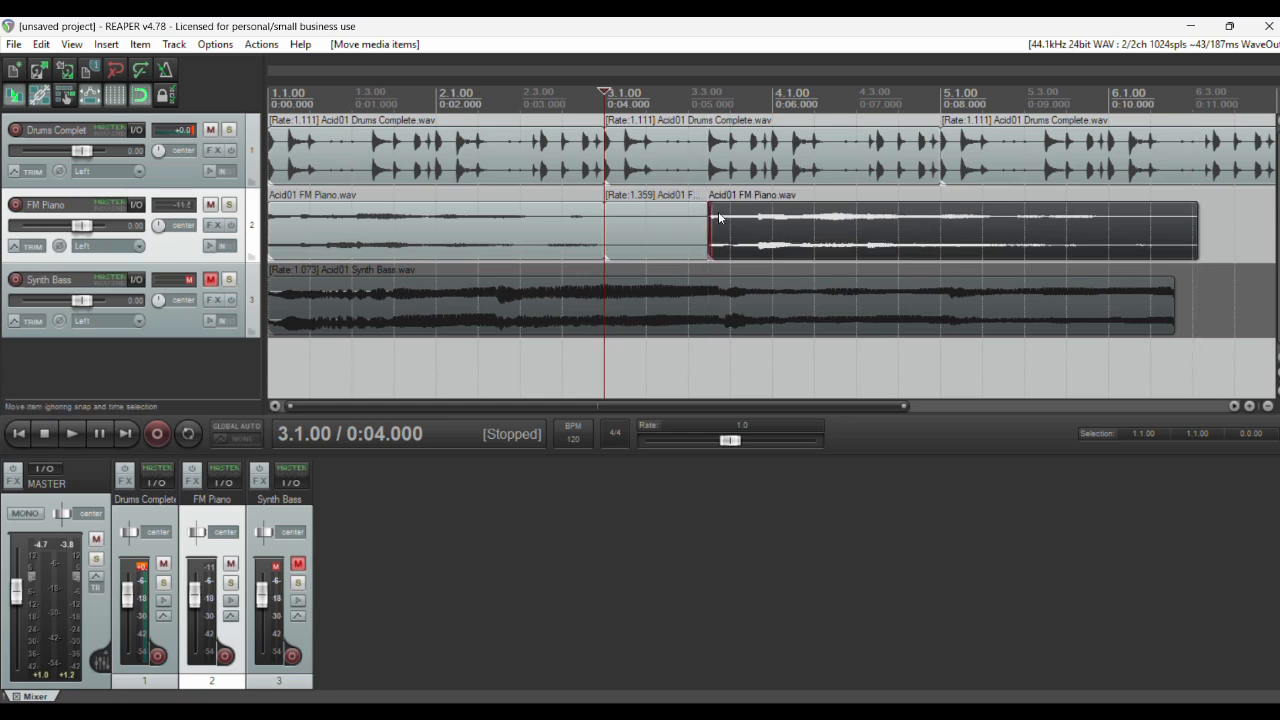
pyautogui.click(716, 212)
pyautogui.scroll(5, 760, 222)
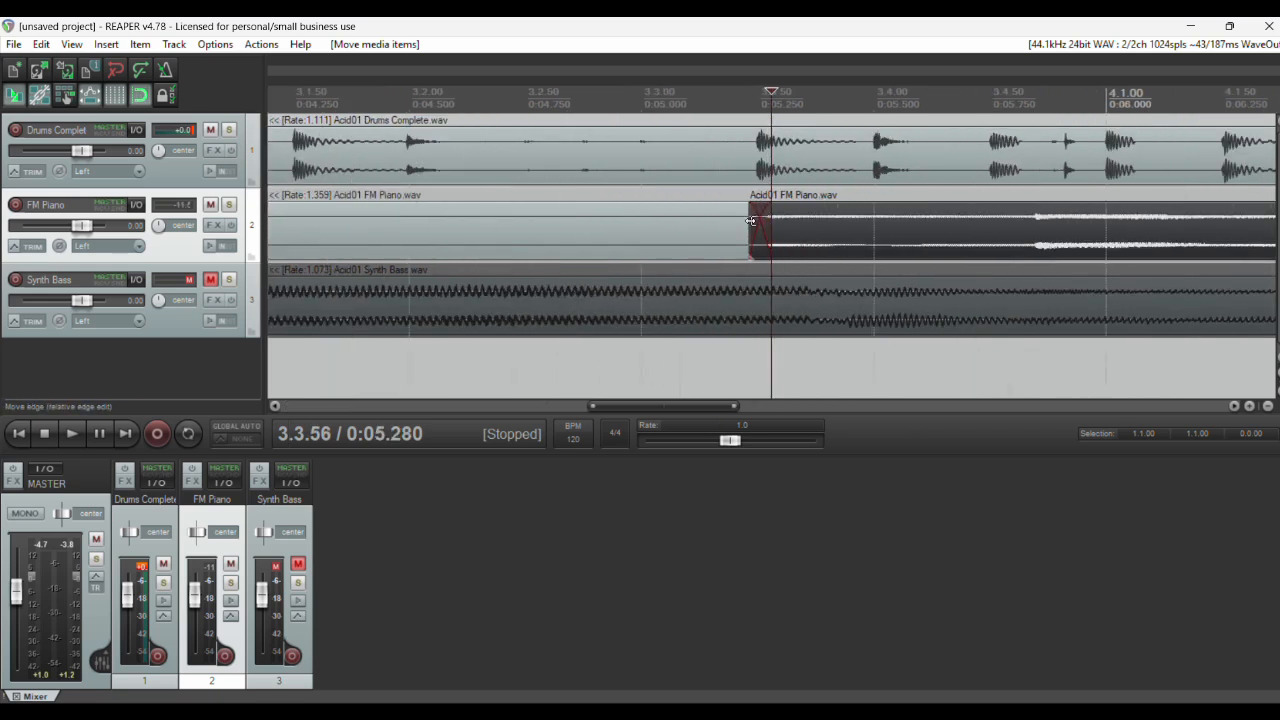
pyautogui.scroll(-5, 822, 151)
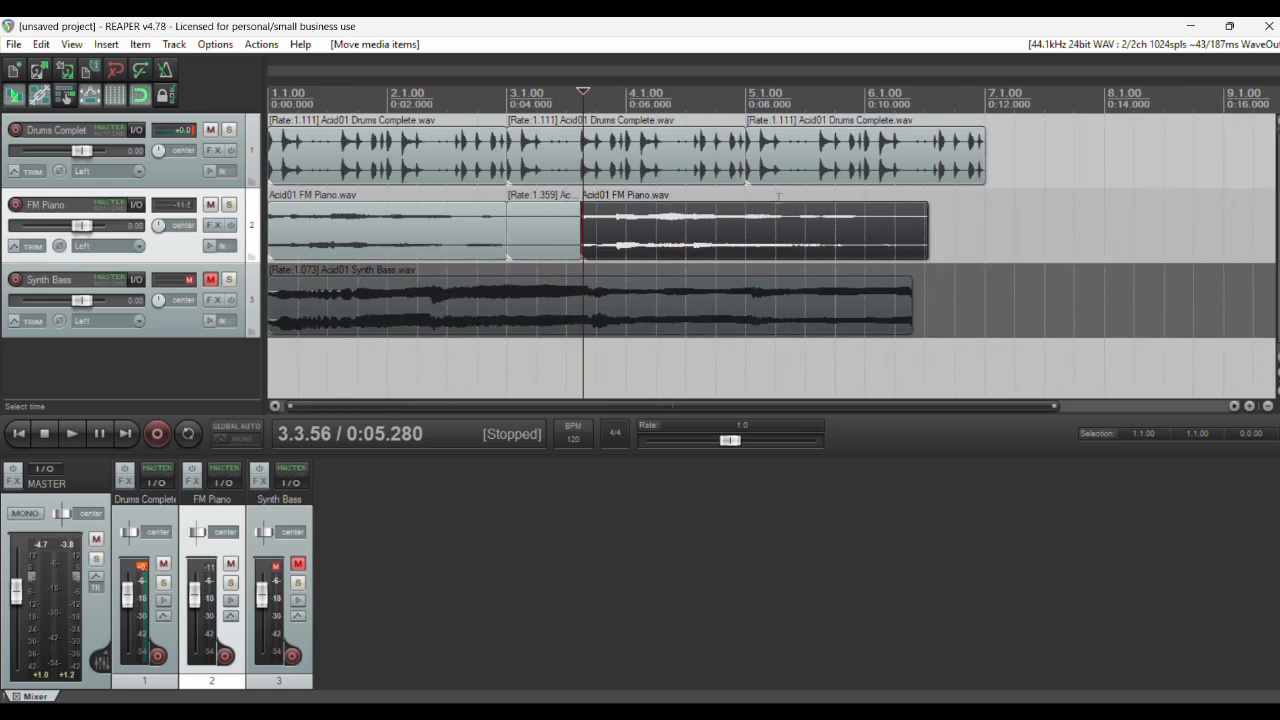
pyautogui.press('space')
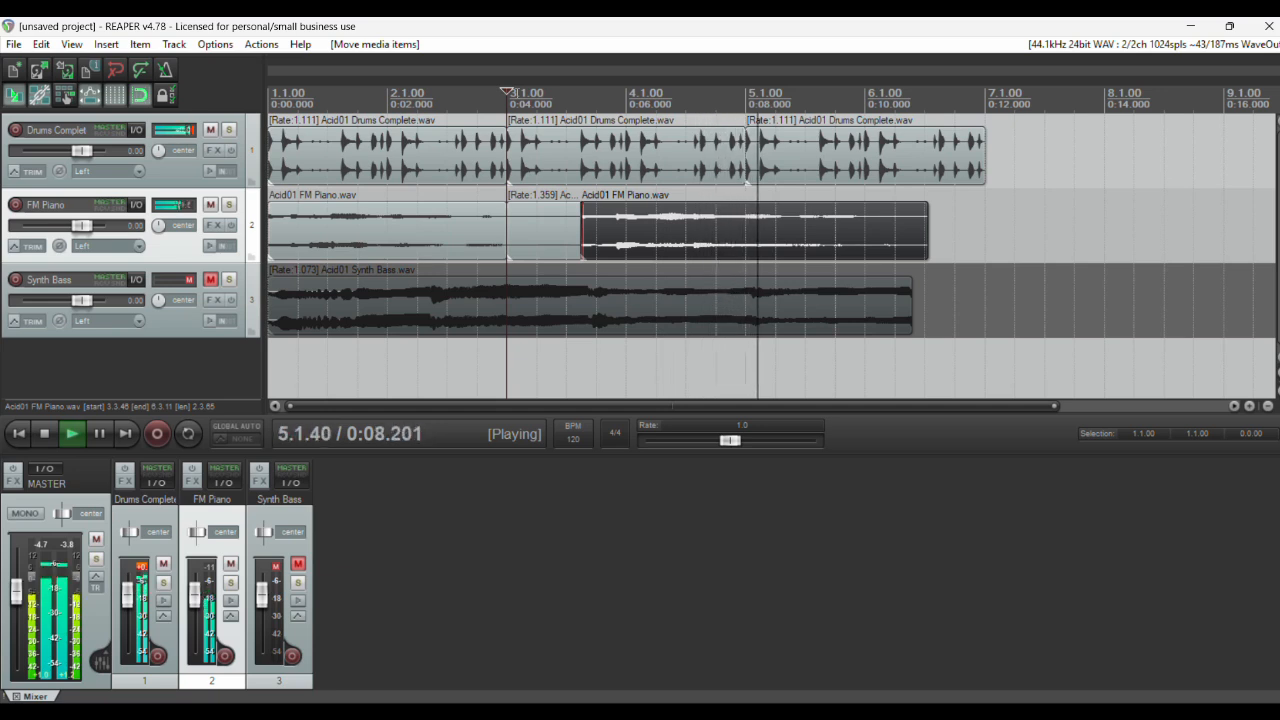
pyautogui.press('space')
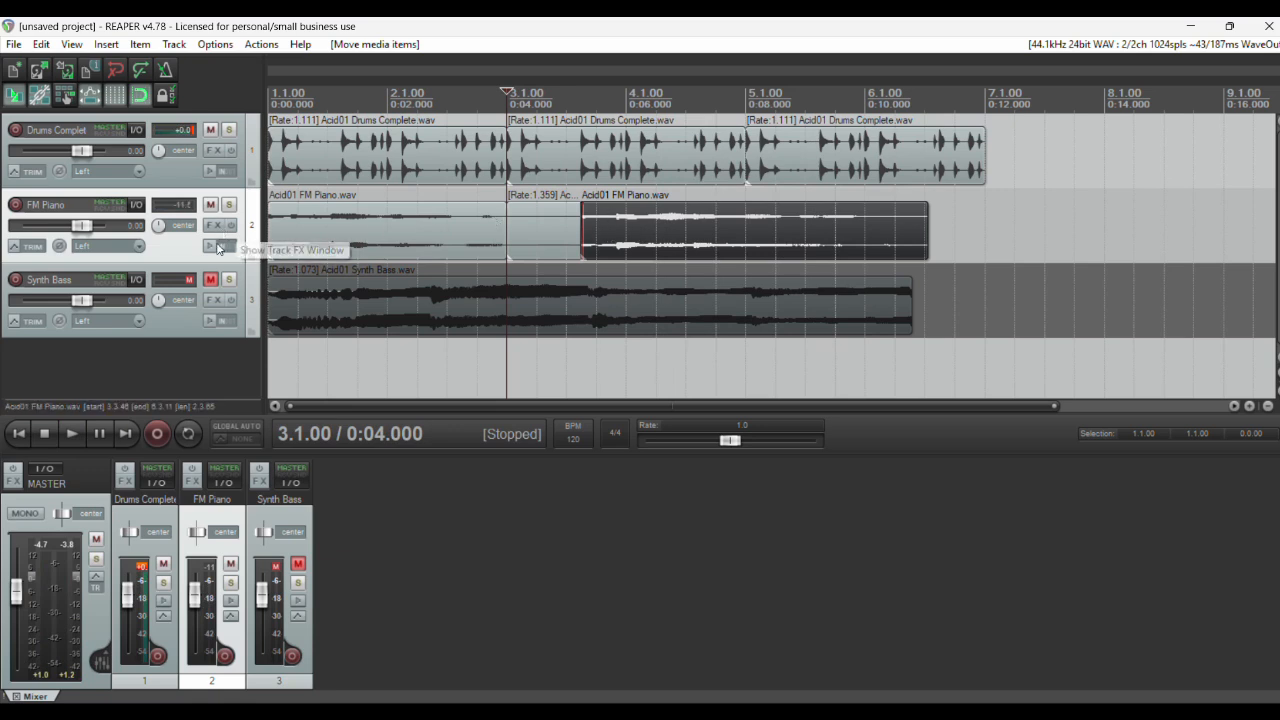
# Step: Unmute the Synth Bass track and play all three tracks together from the project start
pyautogui.click(211, 280)
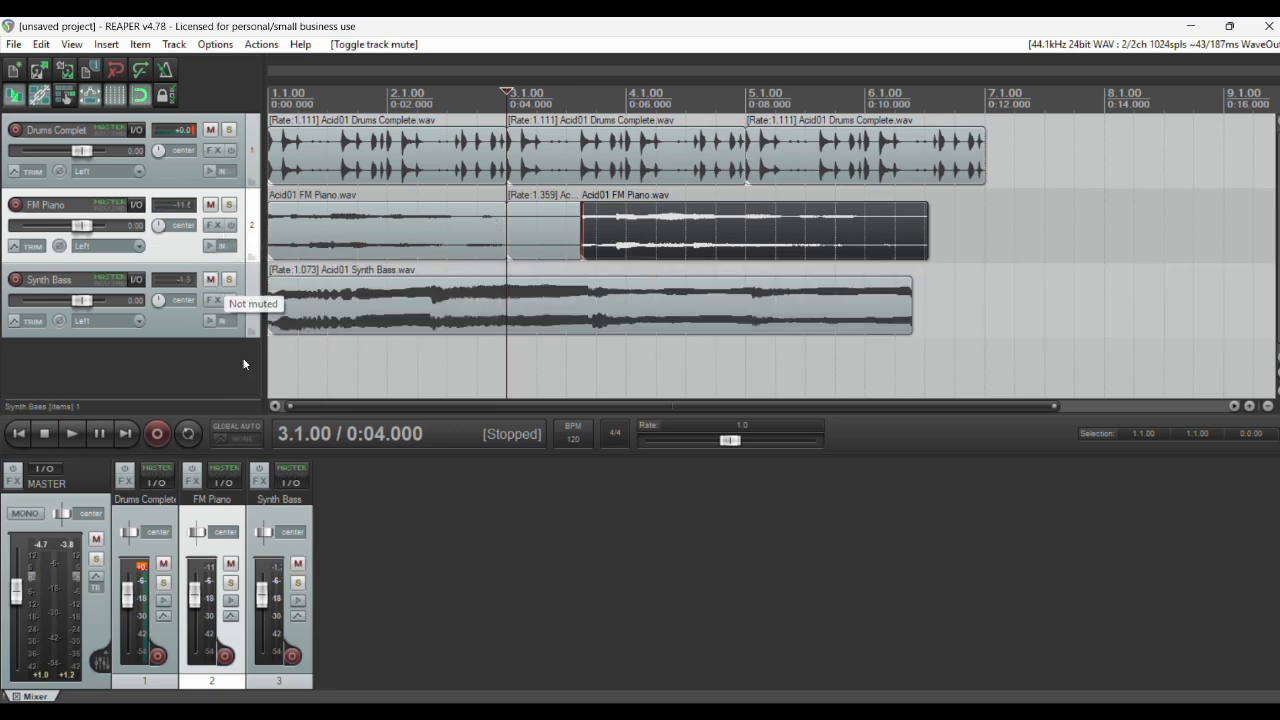
pyautogui.press('Home')
pyautogui.press('space')
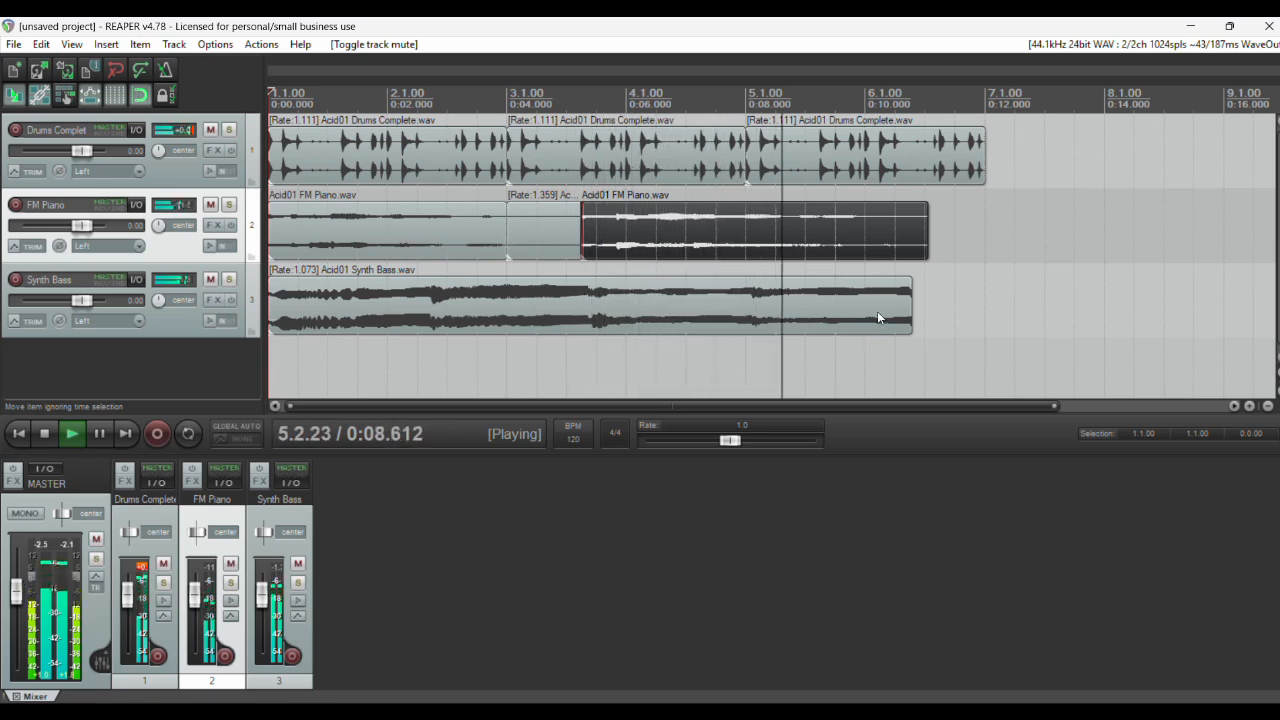
pyautogui.press('space')
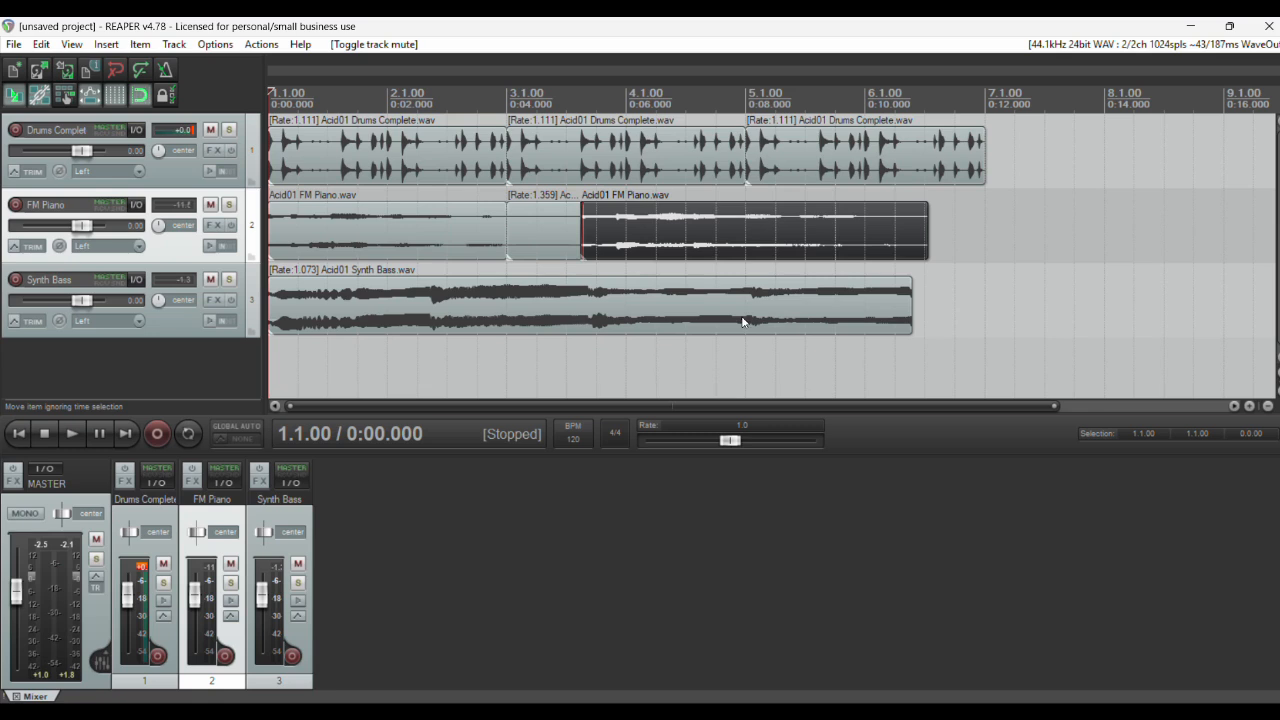
# Step: Time-stretch the Synth Bass item to end at 7.1.00 with the drums, at rate 0.964, and play from the project start
pyautogui.click(741, 322)
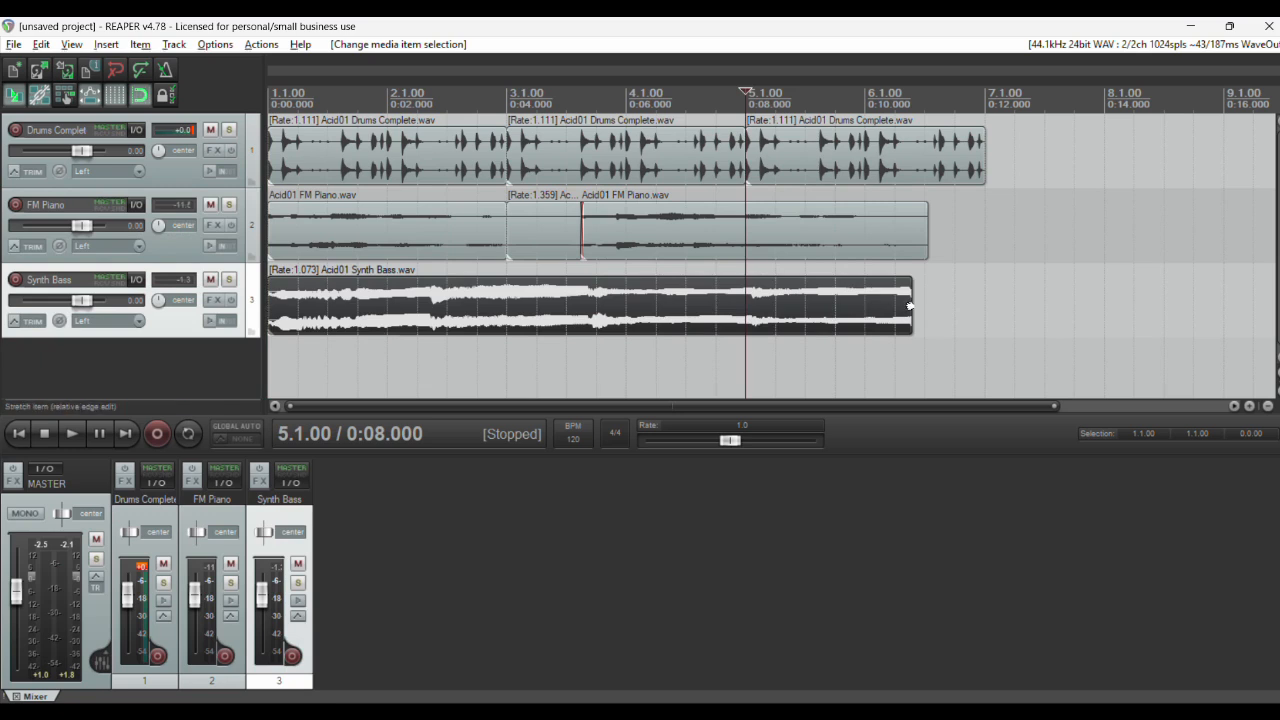
pyautogui.moveTo(910, 305); pyautogui.dragTo(975, 322)
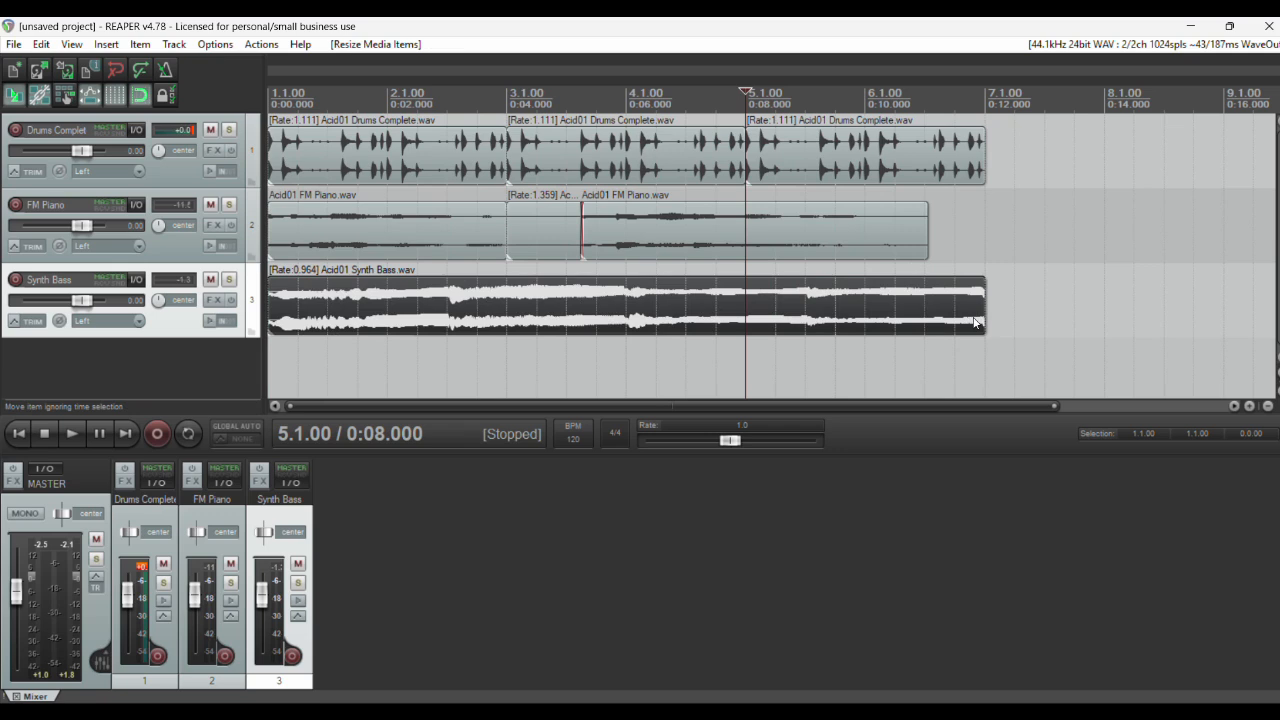
pyautogui.press('Home')
pyautogui.press('space')
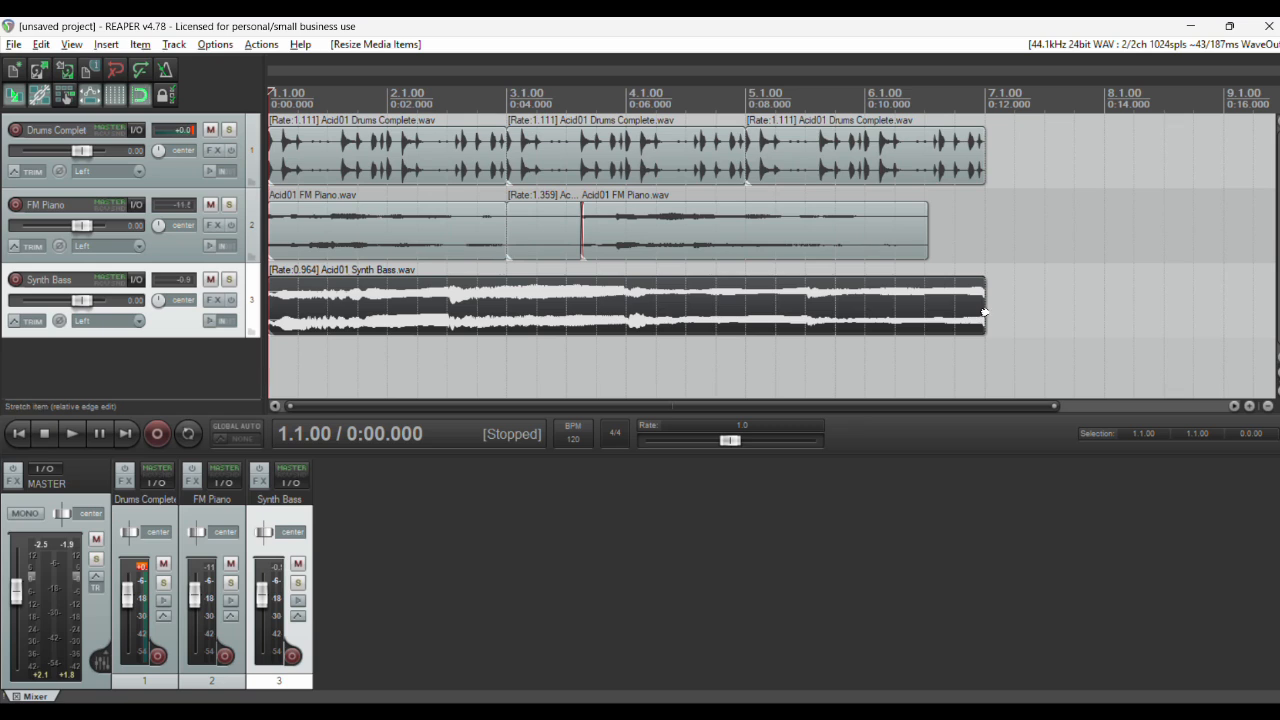
# Step: Time-stretch the Synth Bass item to end at 3.1.00, at rate 2.892, and listen to it with the other tracks
pyautogui.moveTo(985, 313); pyautogui.dragTo(505, 292)
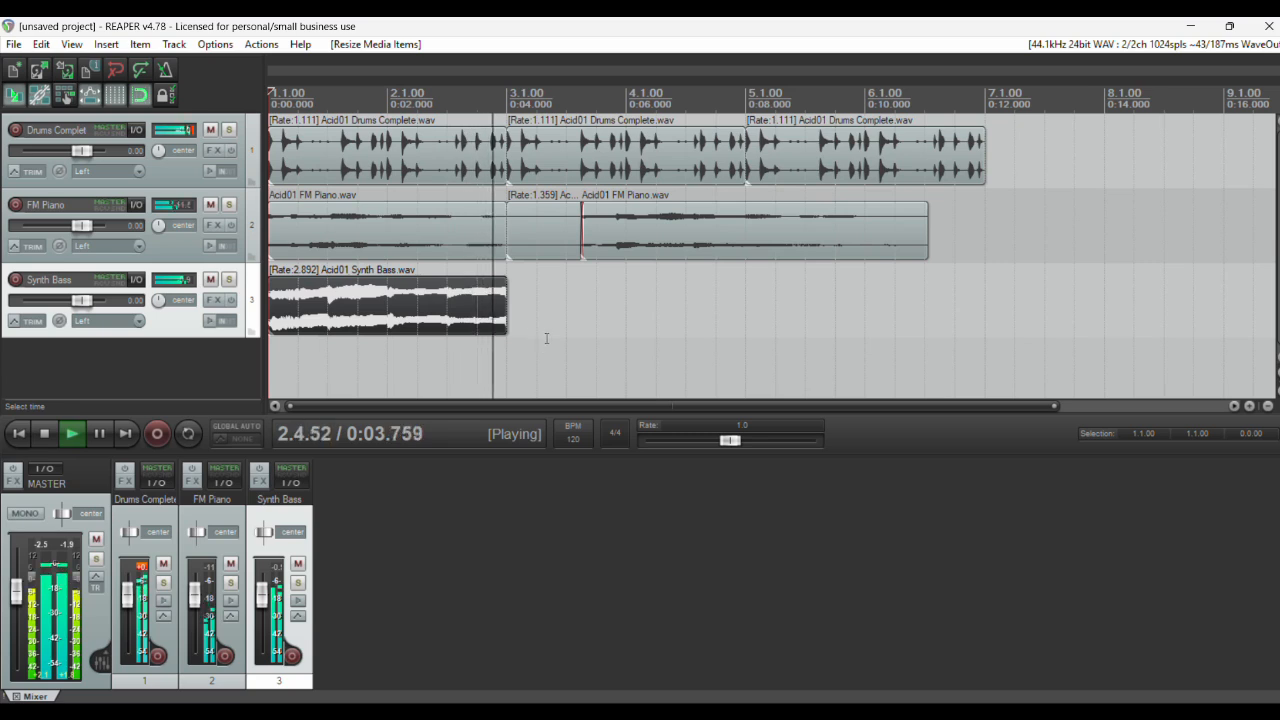
pyautogui.press('space')
# Step: Paste two copies of the shortened Synth Bass item back to back from 3.1.00 to 7.1.00 and play from the project start
pyautogui.click(456, 322)
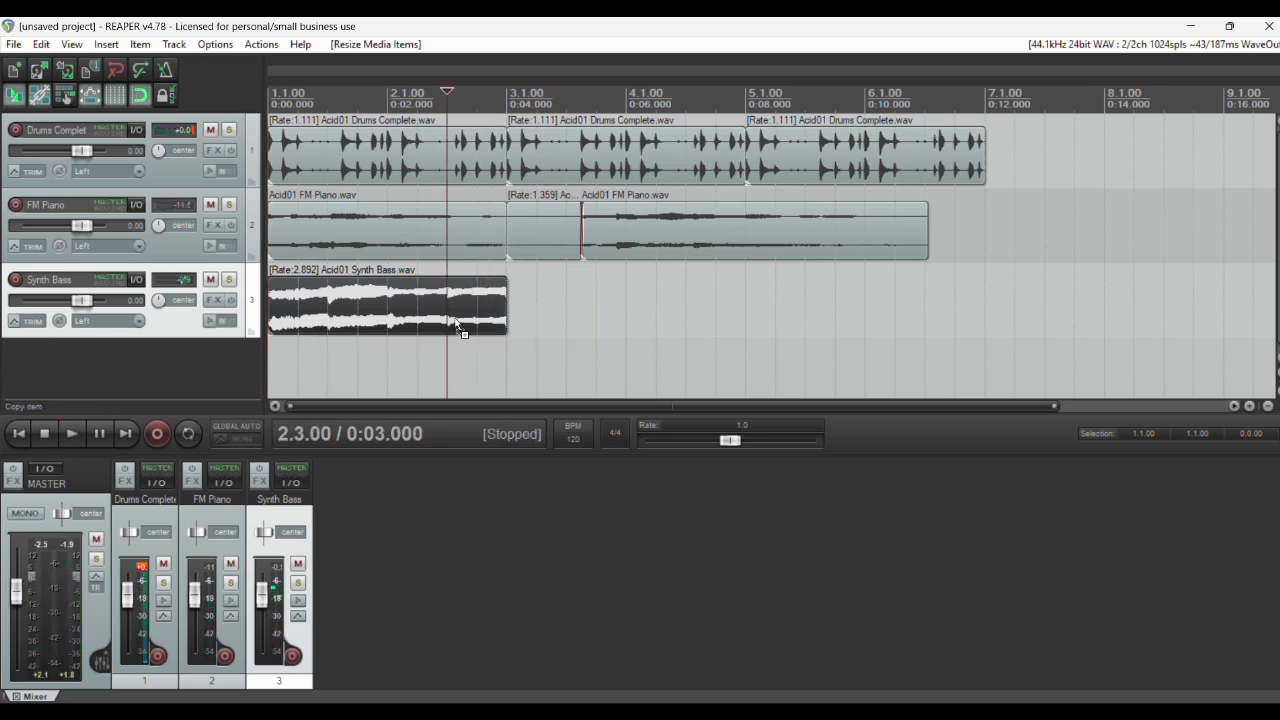
pyautogui.click(510, 305)
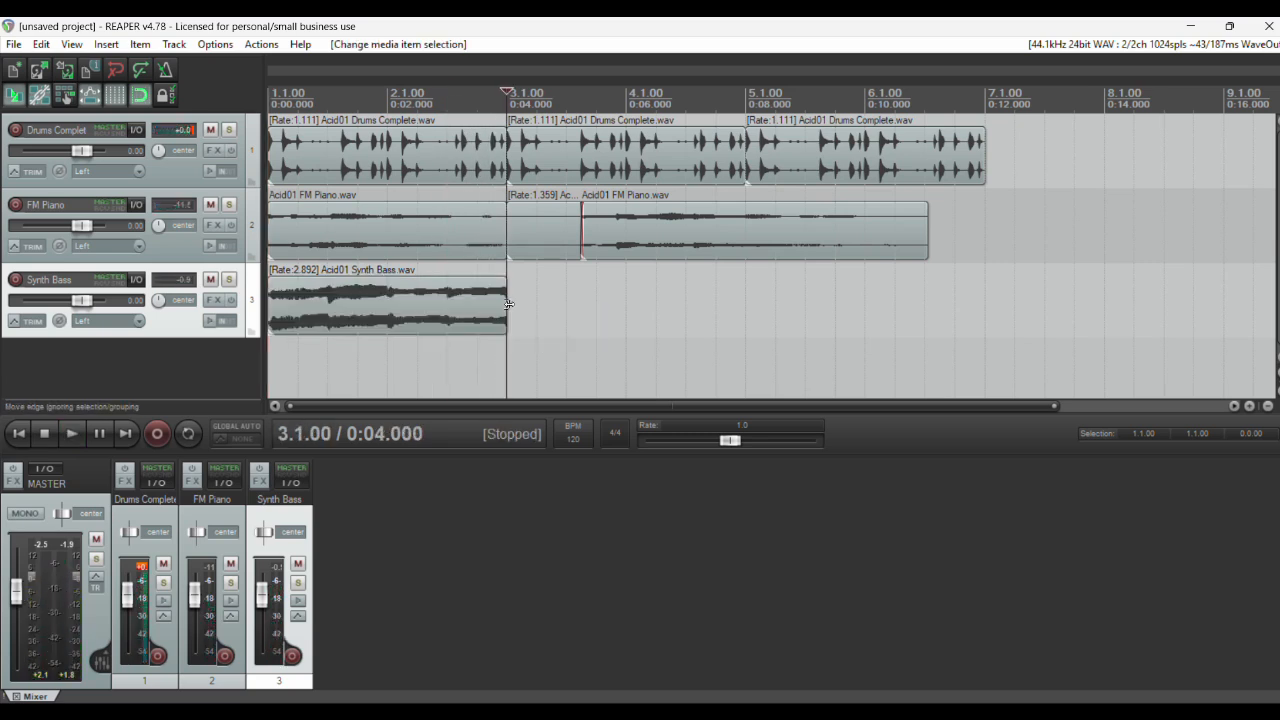
pyautogui.hotkey('ctrl', 'v')
pyautogui.hotkey('ctrl', 'v')
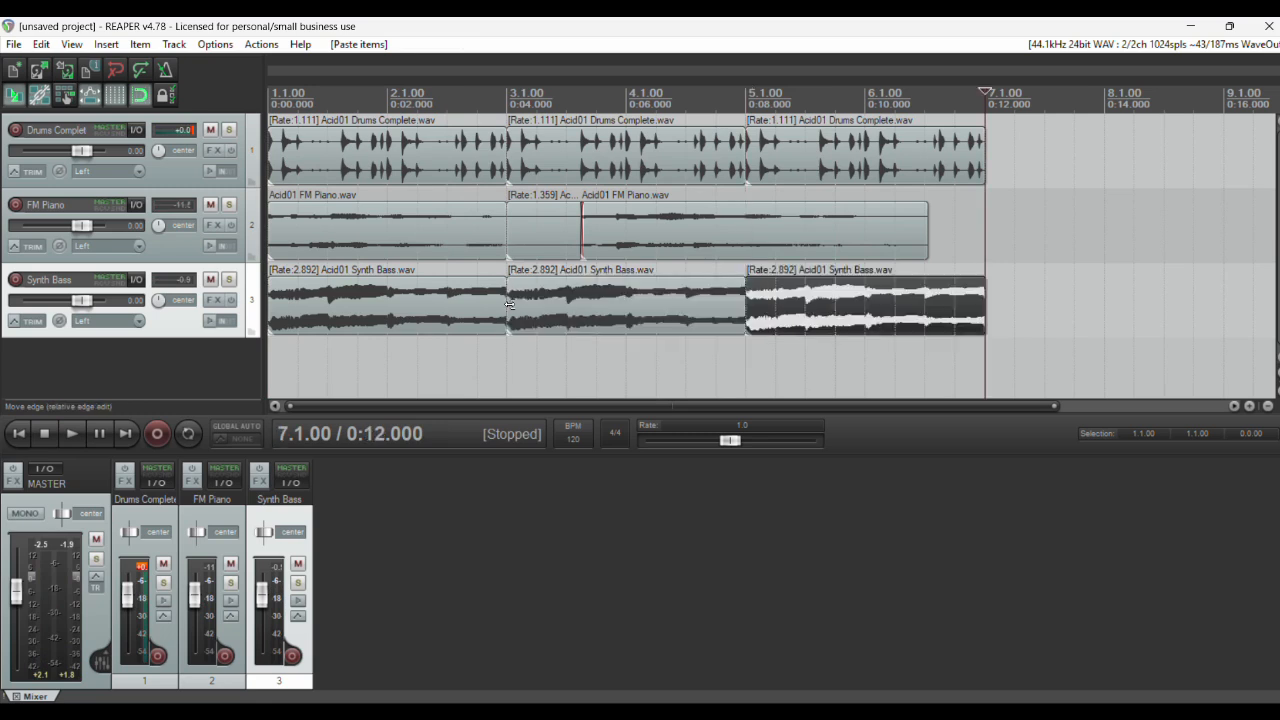
pyautogui.press('Home')
pyautogui.press('space')
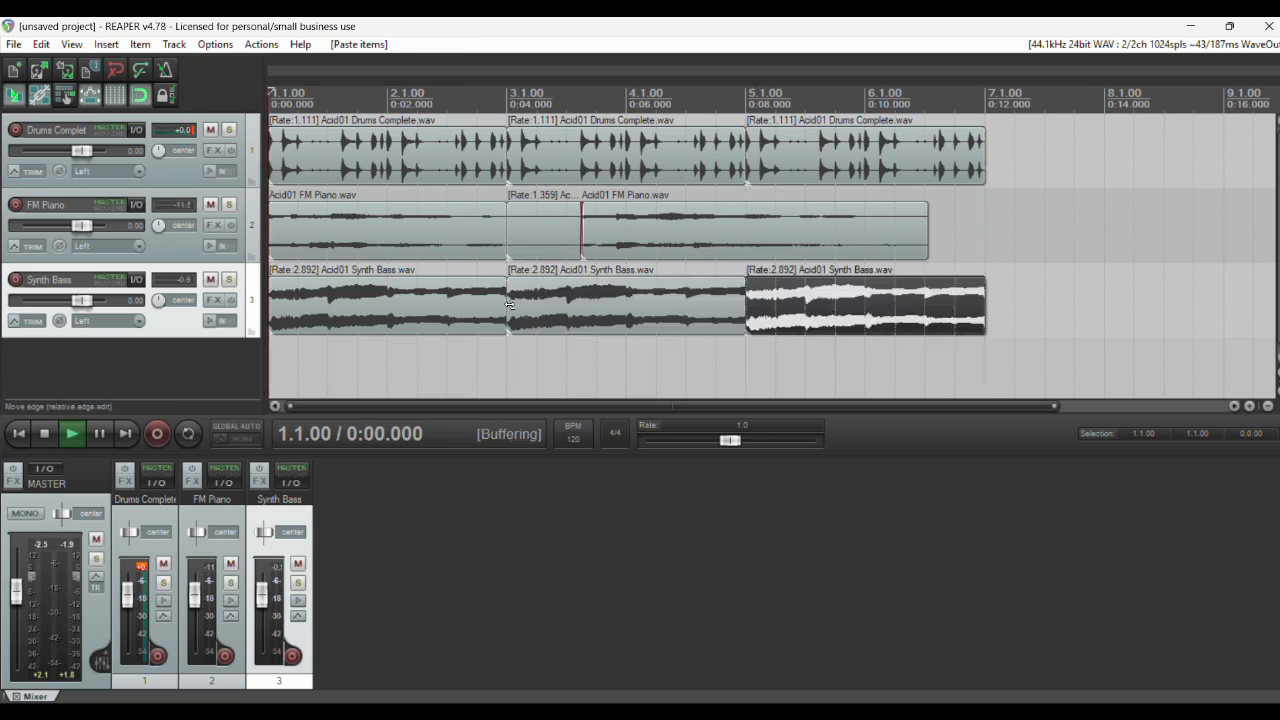